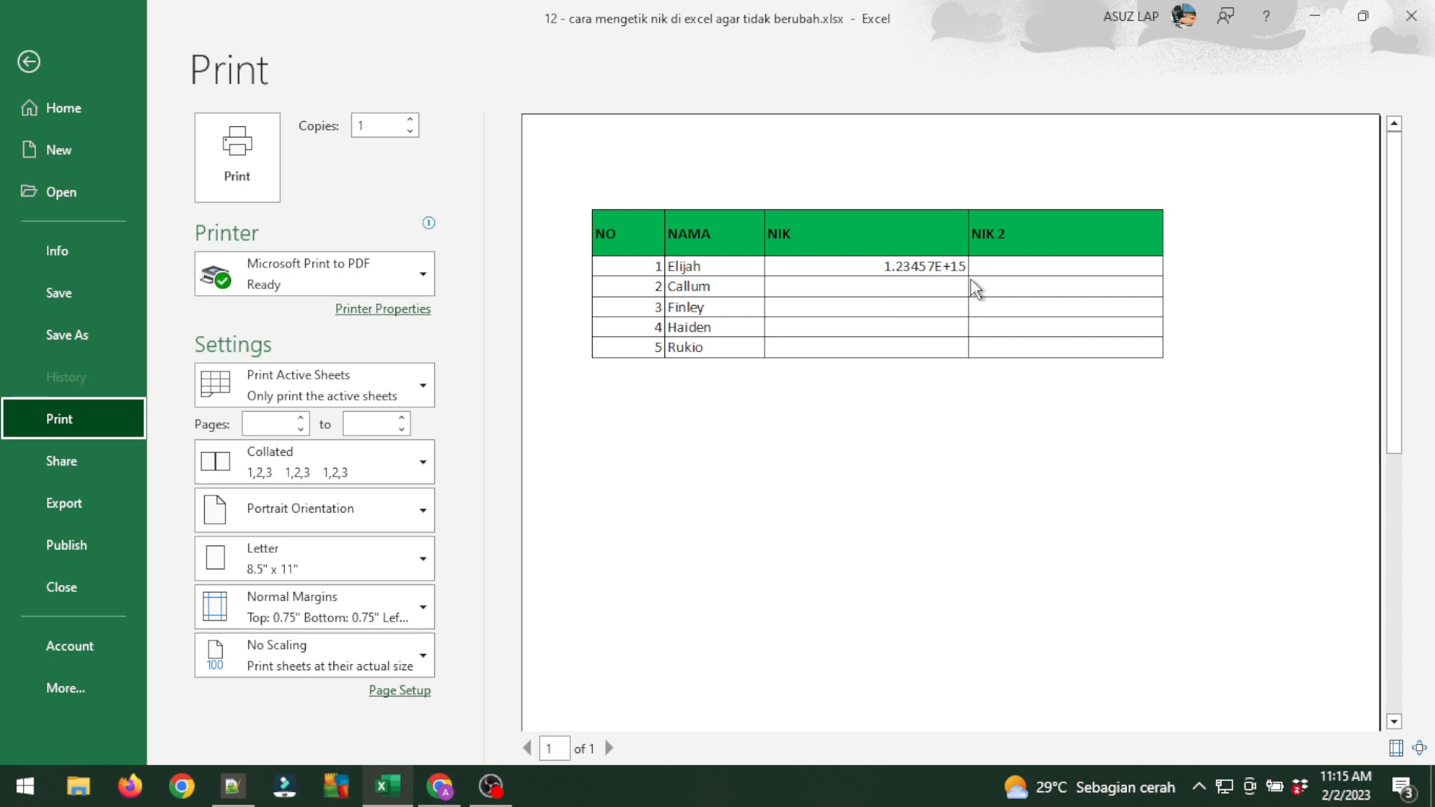
Leave the print preview and replace the NIK in cell C3 with a 17-digit number preceded by an apostrophe.
click(39, 81)
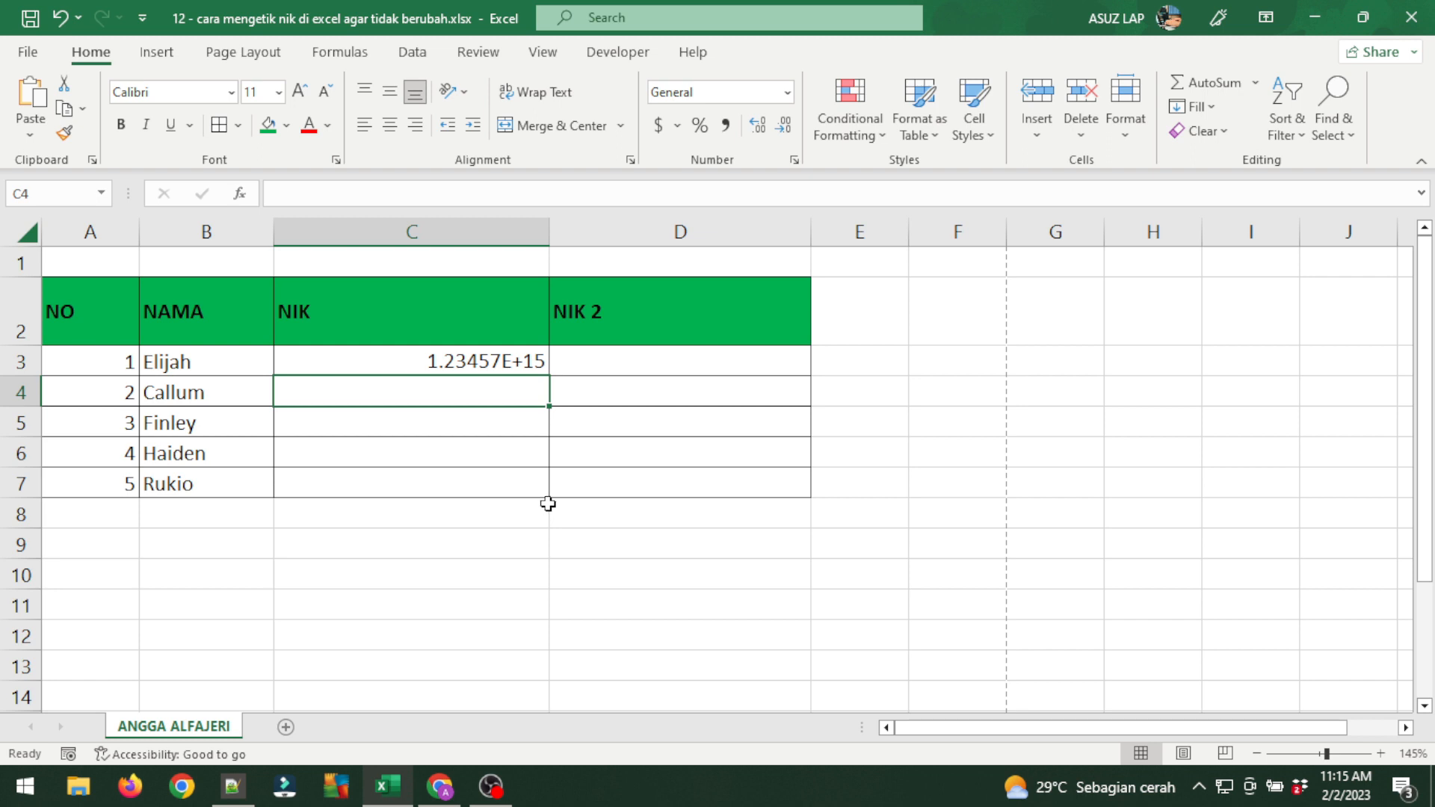
click(421, 364)
double_click(419, 362)
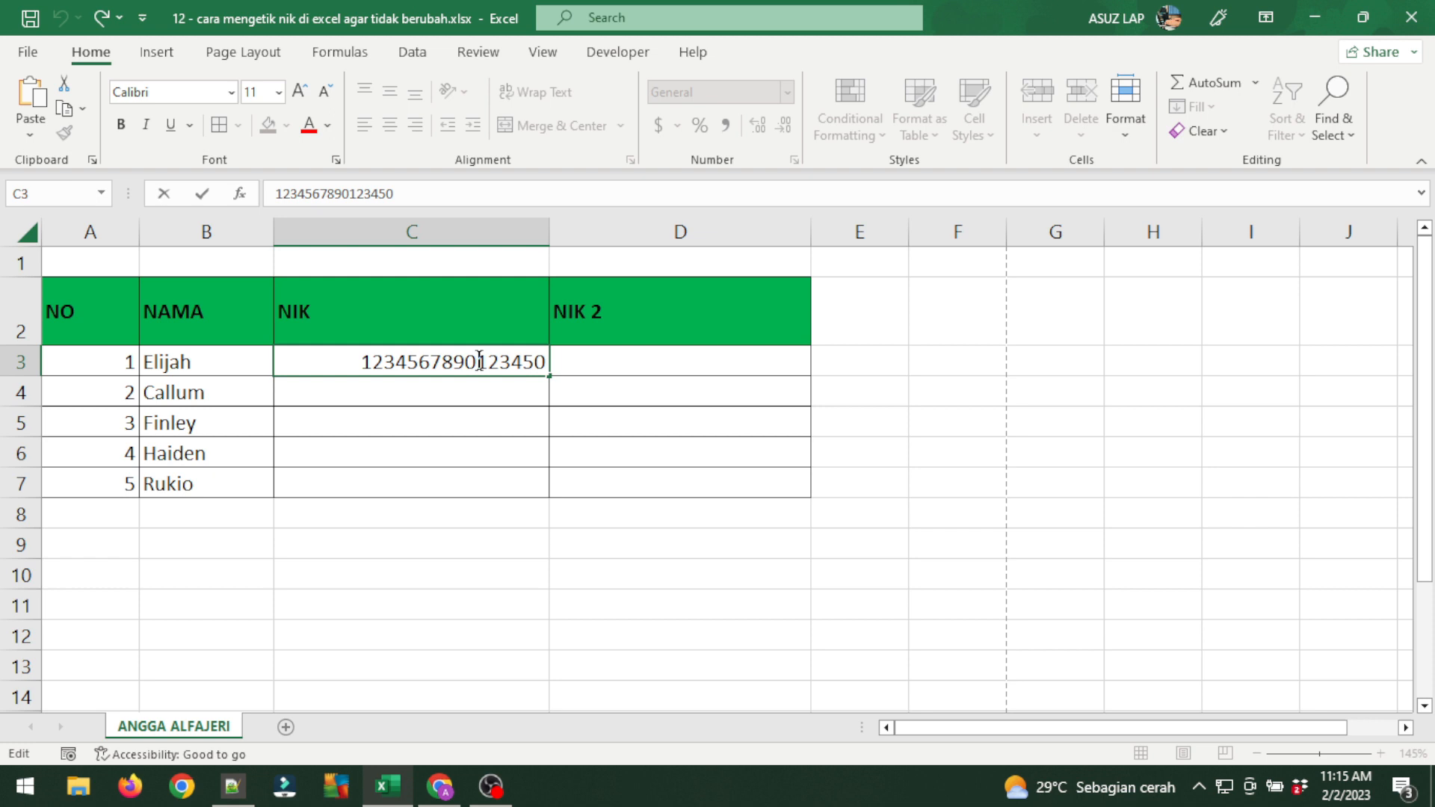
double_click(538, 365)
text(')
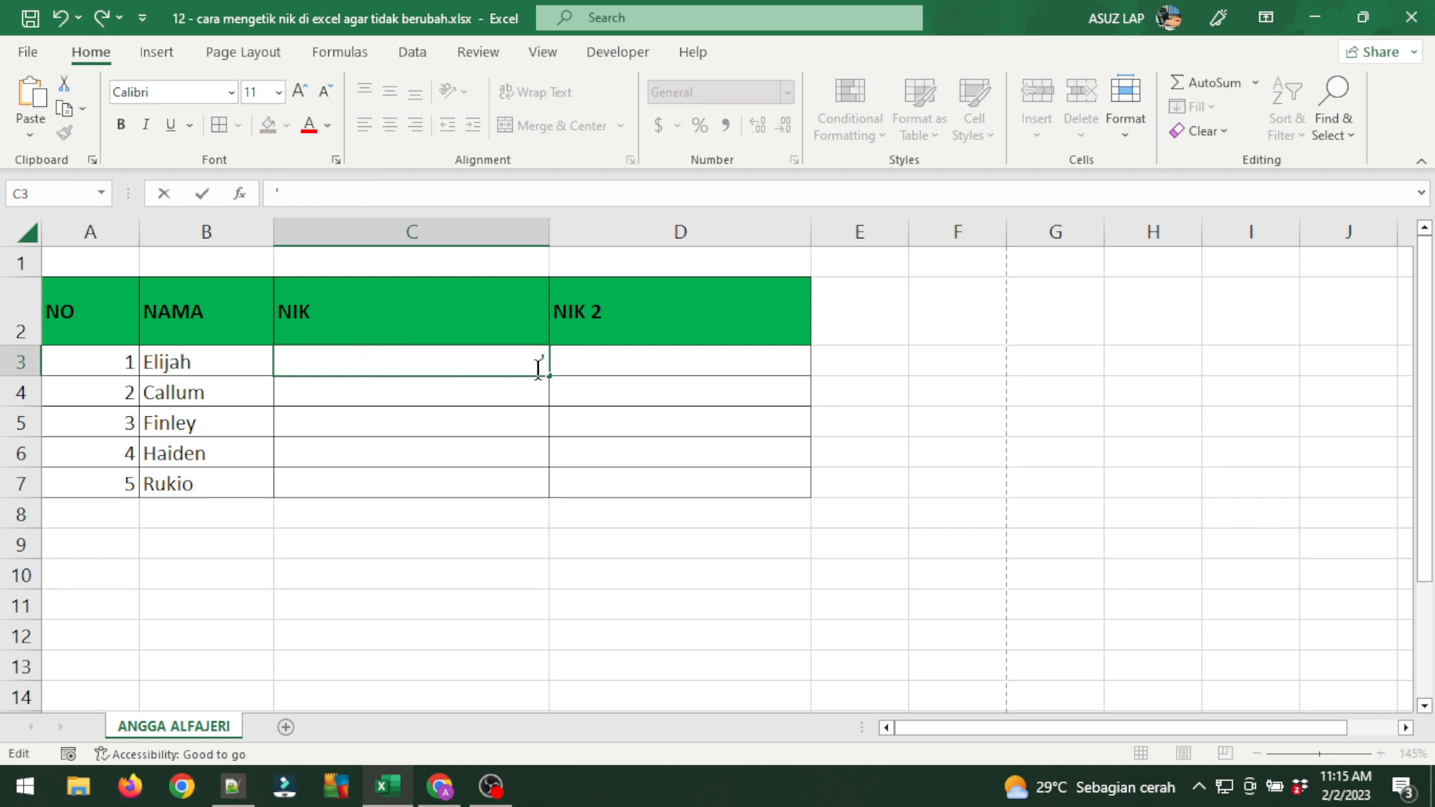
text(12345678901234567)
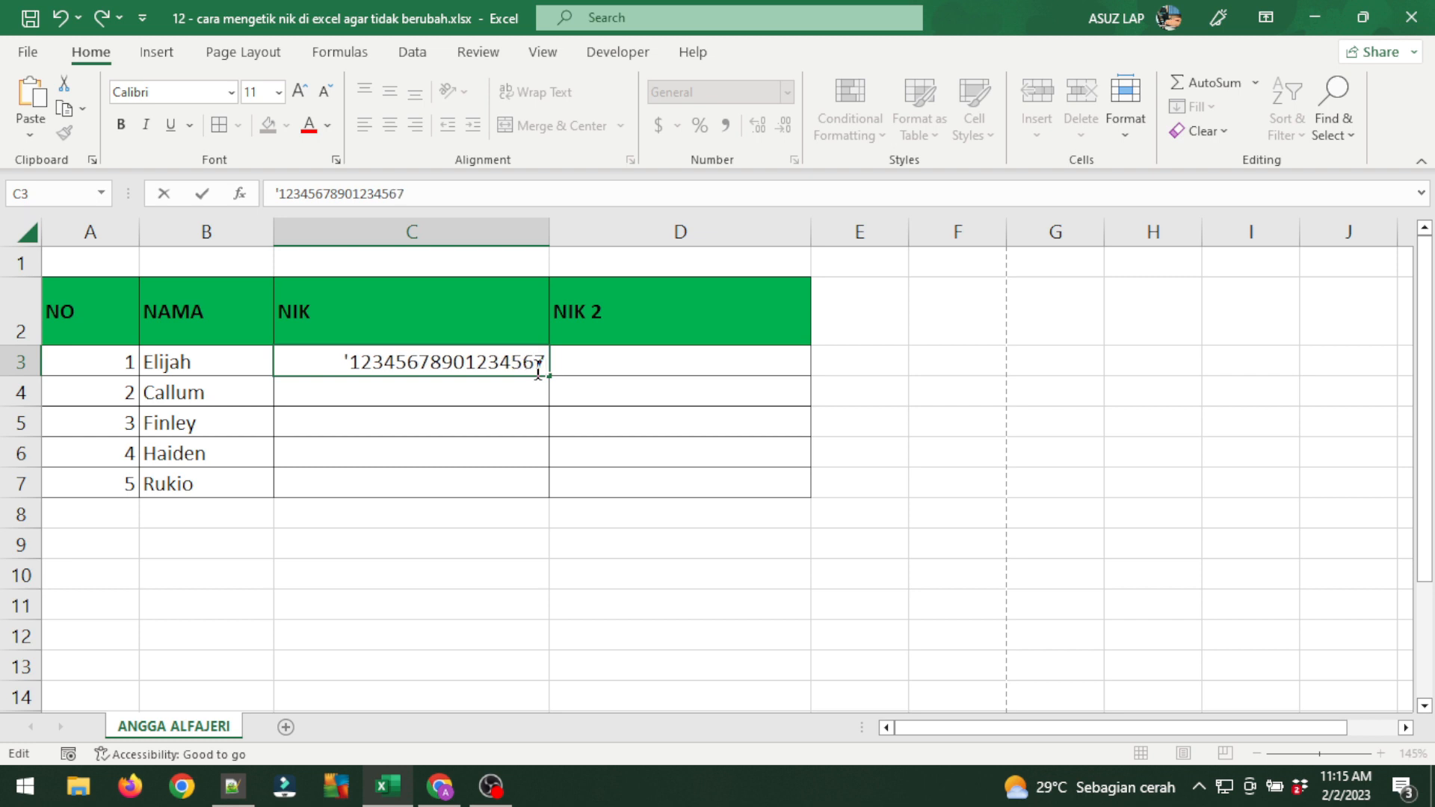
key(Return)
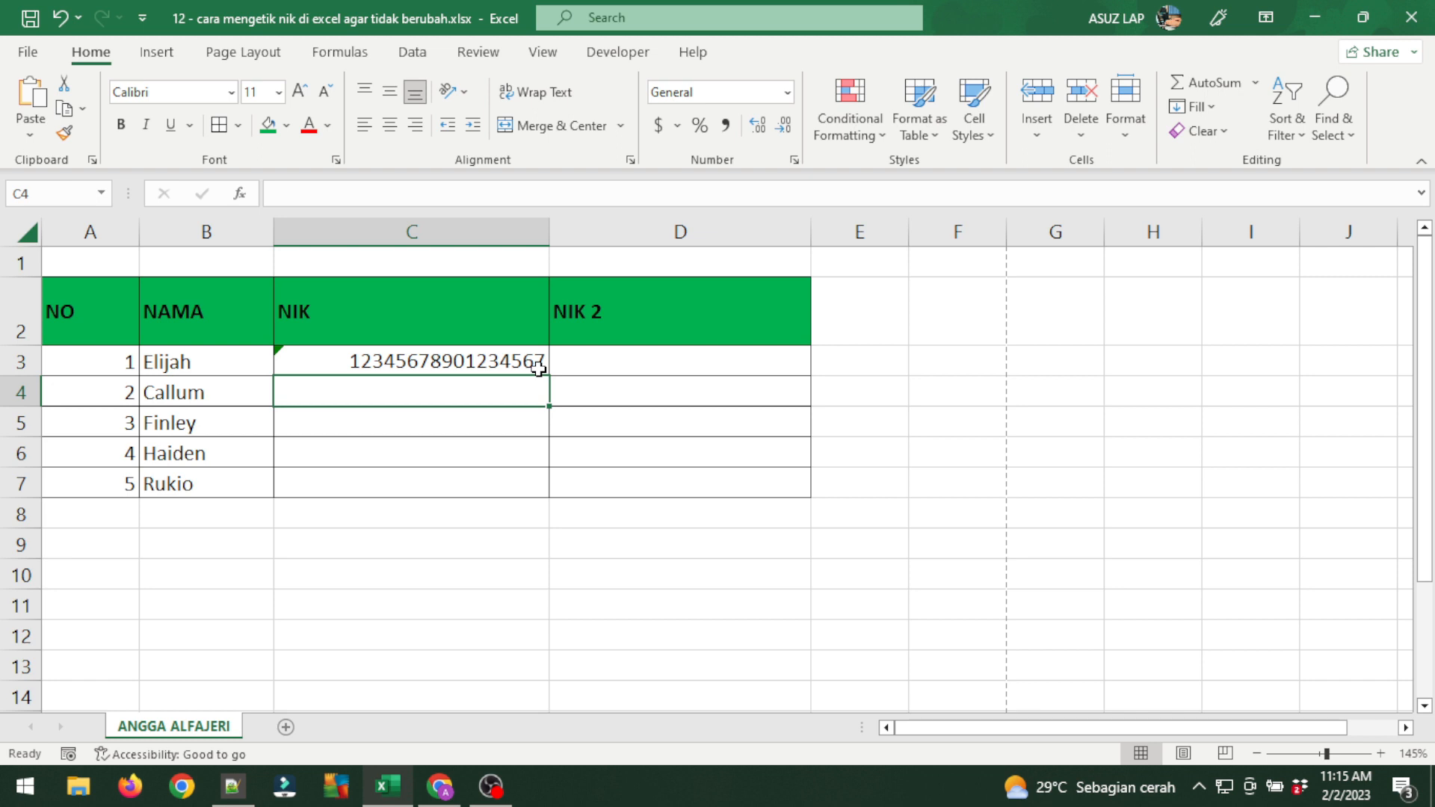
click(470, 362)
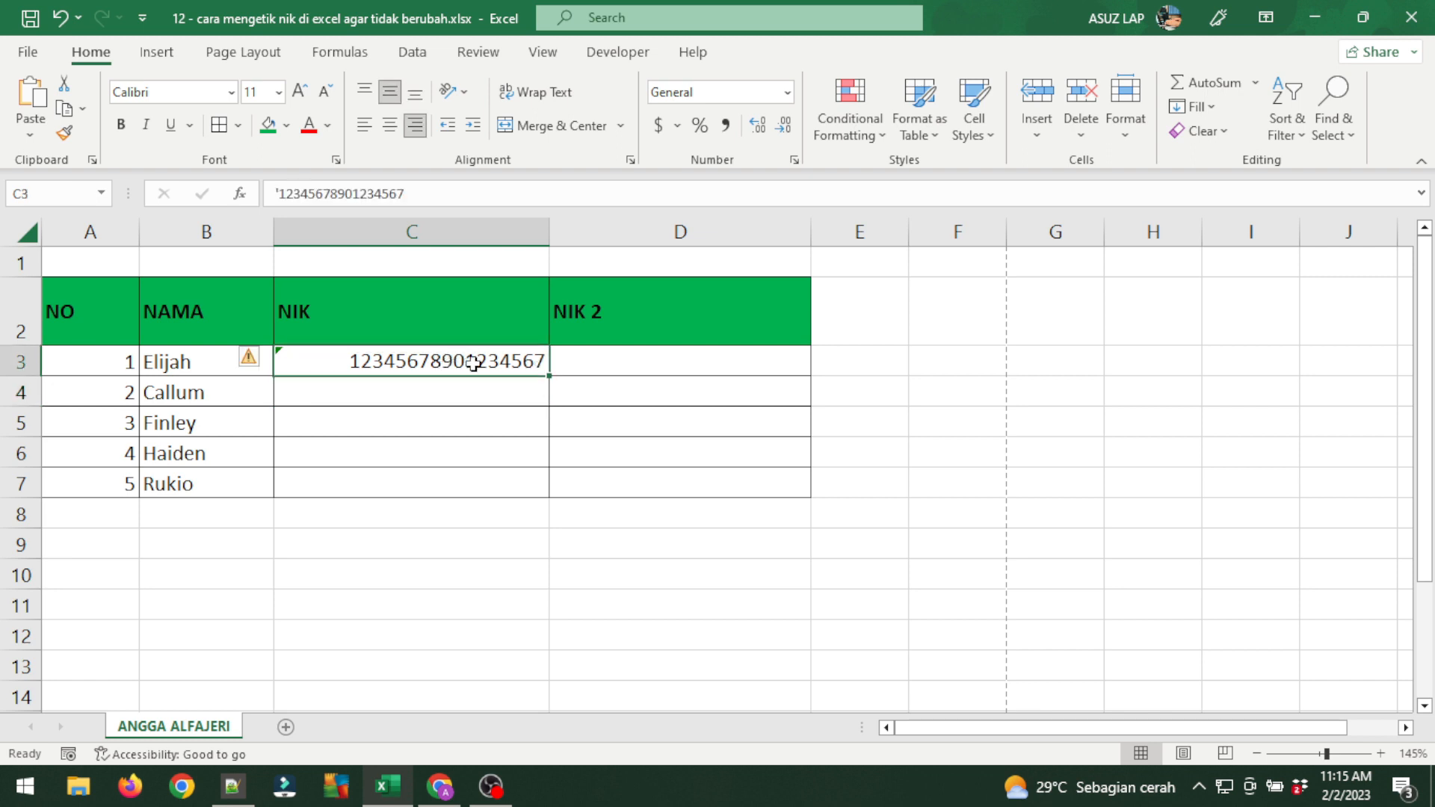
Enter a 16-digit NIK preceded by an apostrophe in cell C4.
click(494, 397)
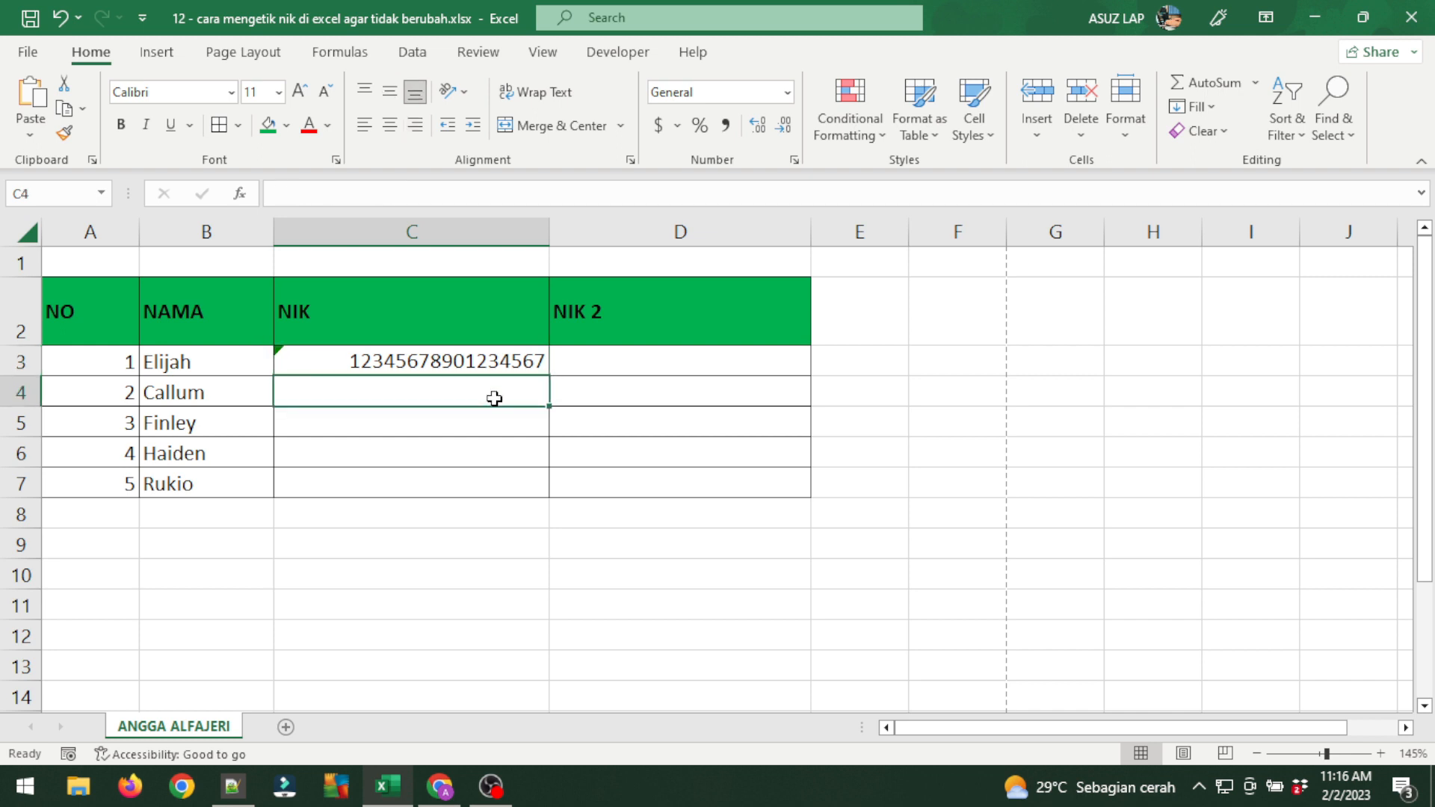
text(')
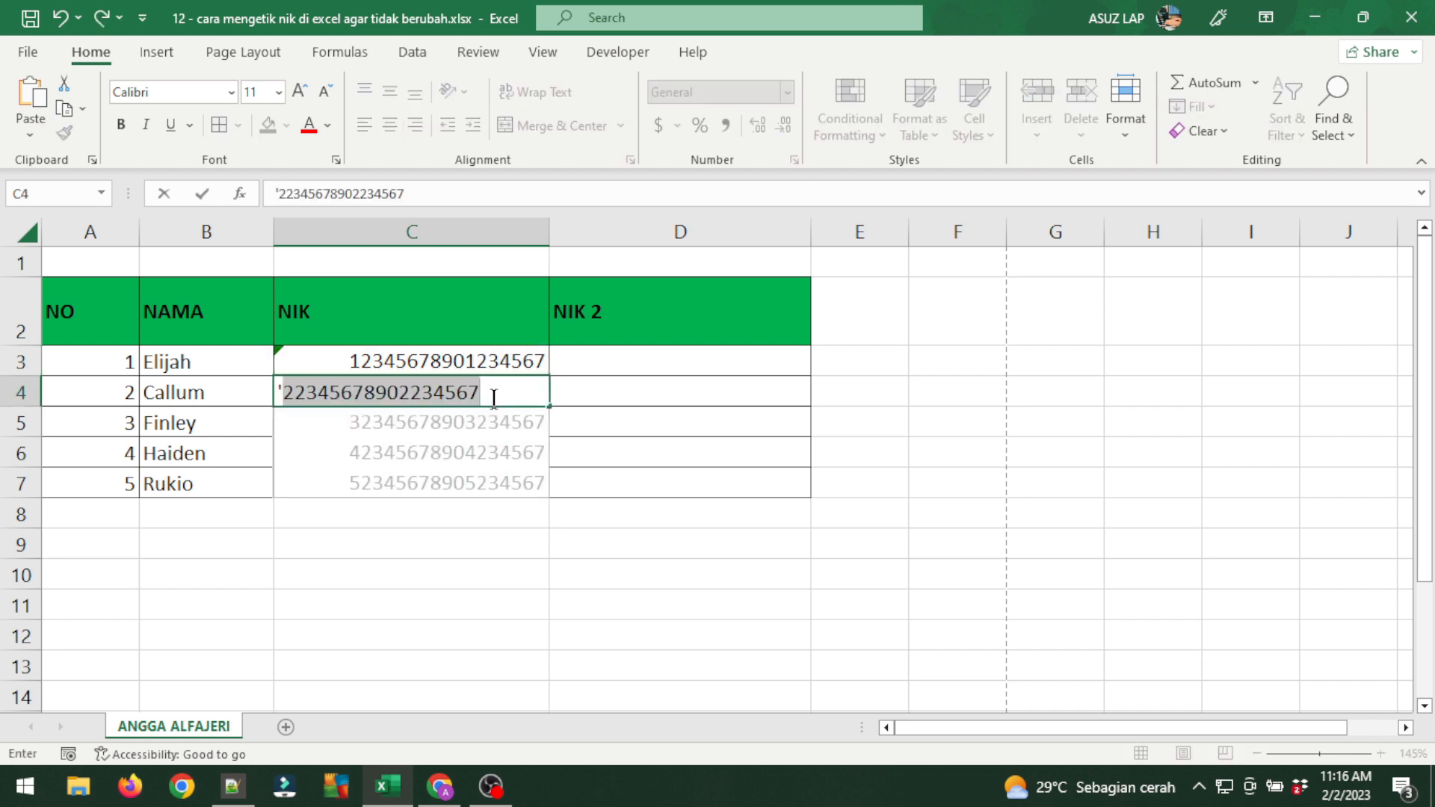
text(3248234923492343)
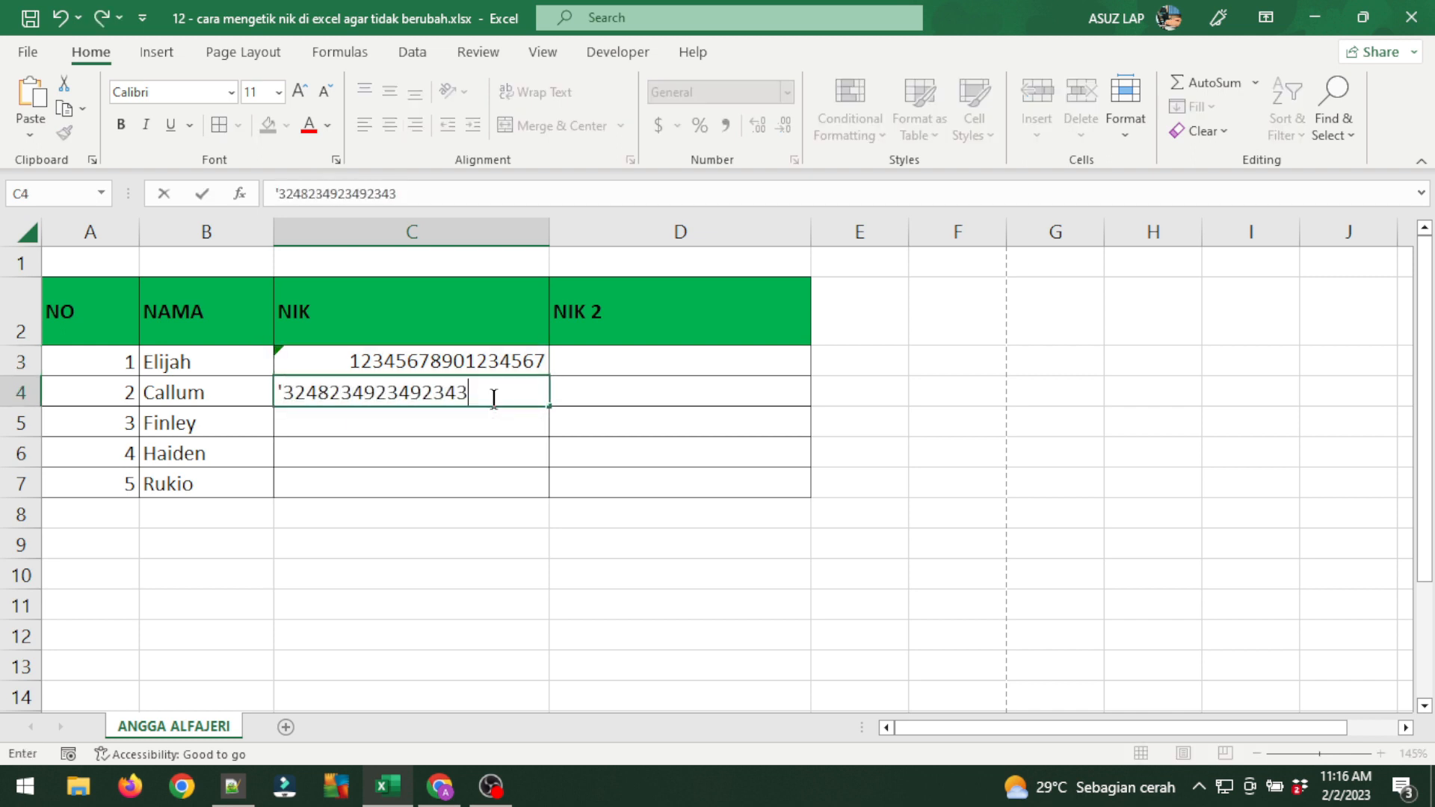
key(Return)
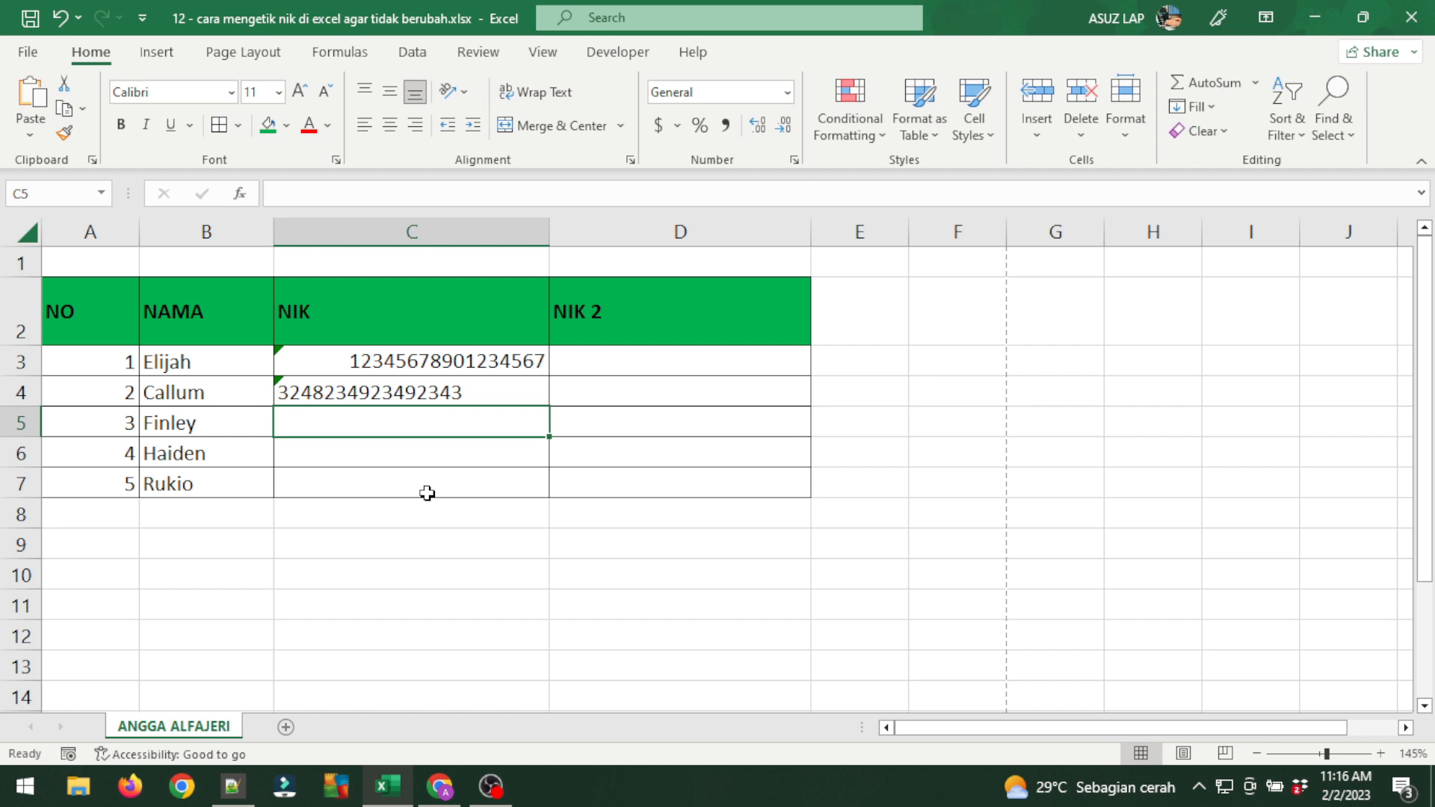
Try entering a 19-digit number without an apostrophe in cell D3, and clear the cell again.
click(643, 366)
text(8)
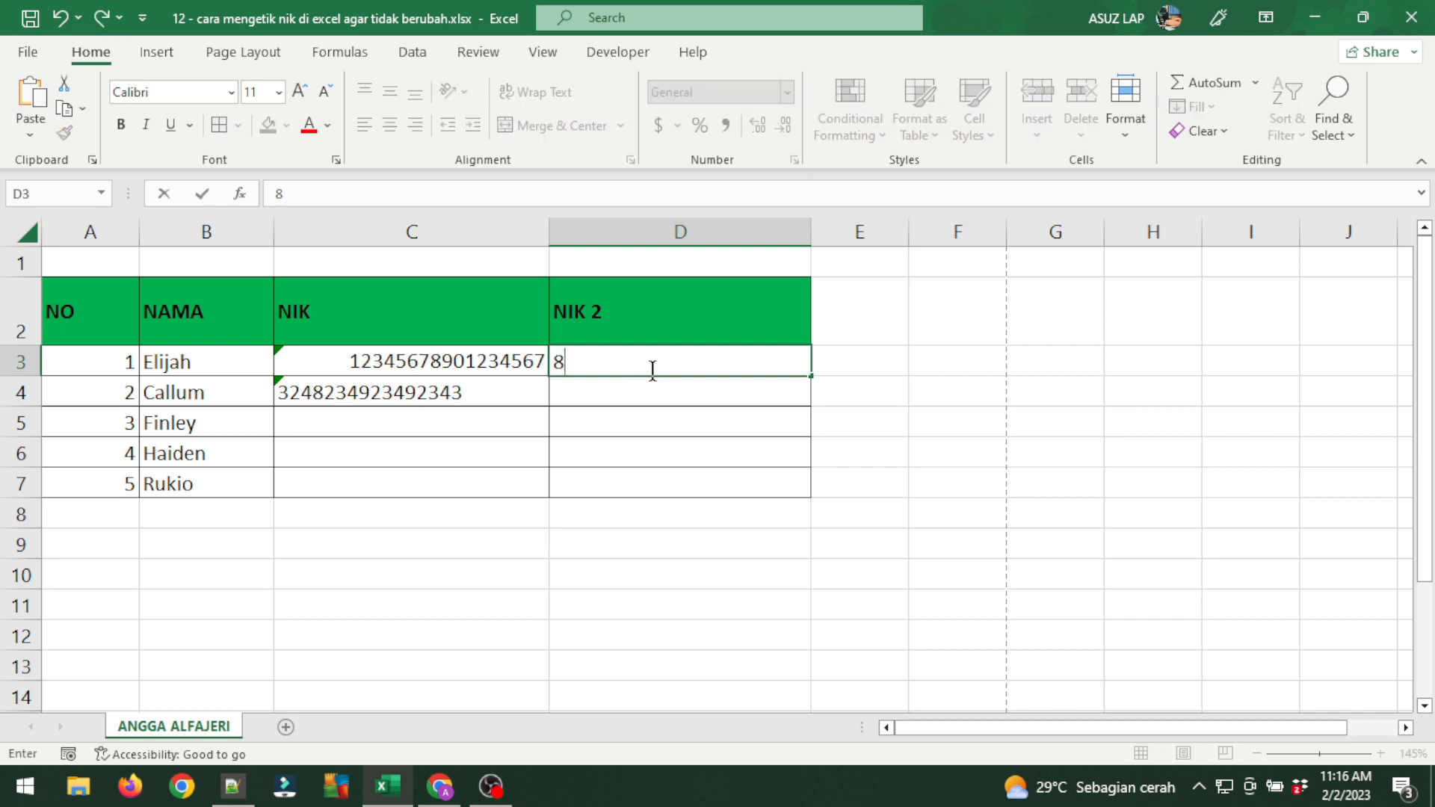
text(249234924234234234)
key(Return)
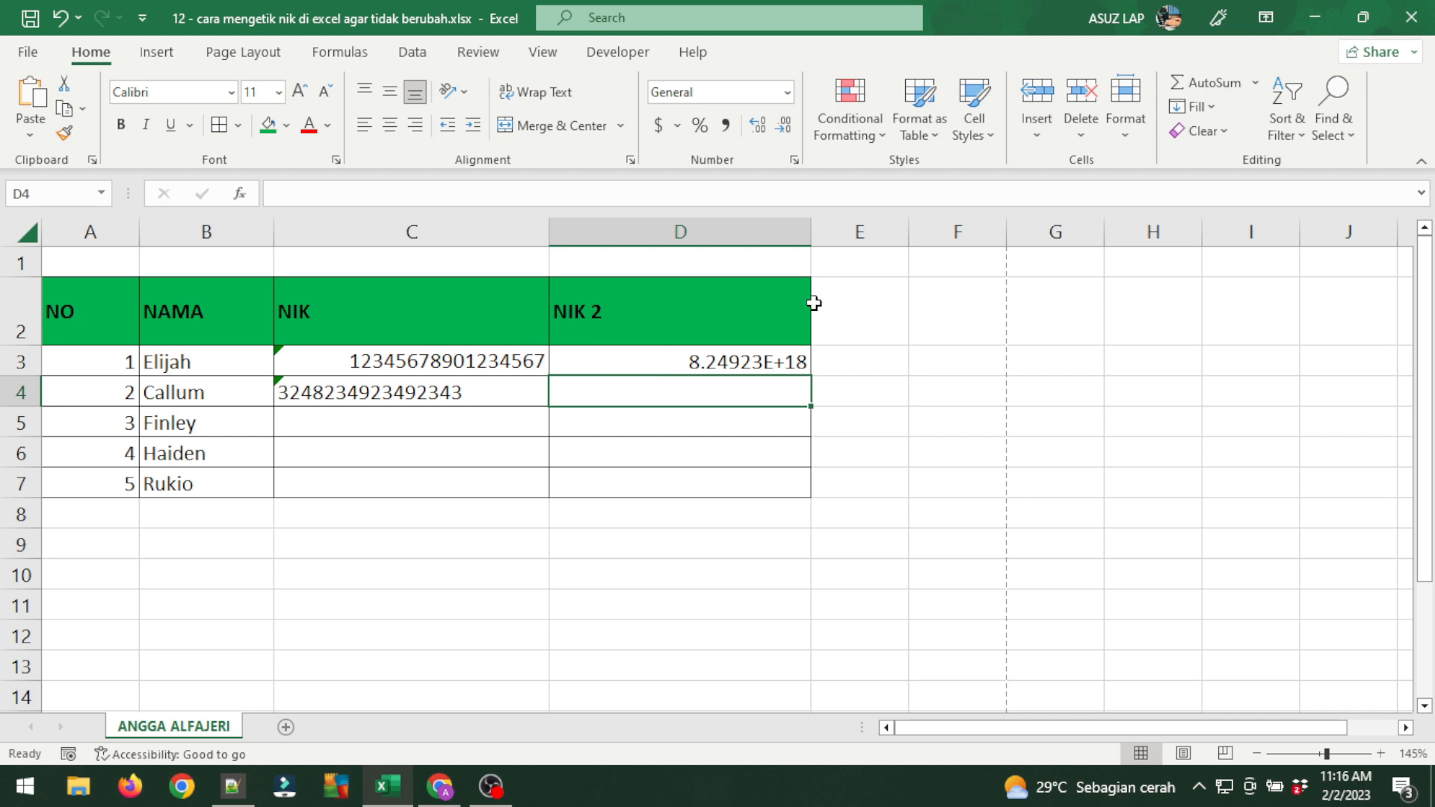
click(783, 362)
key(Delete)
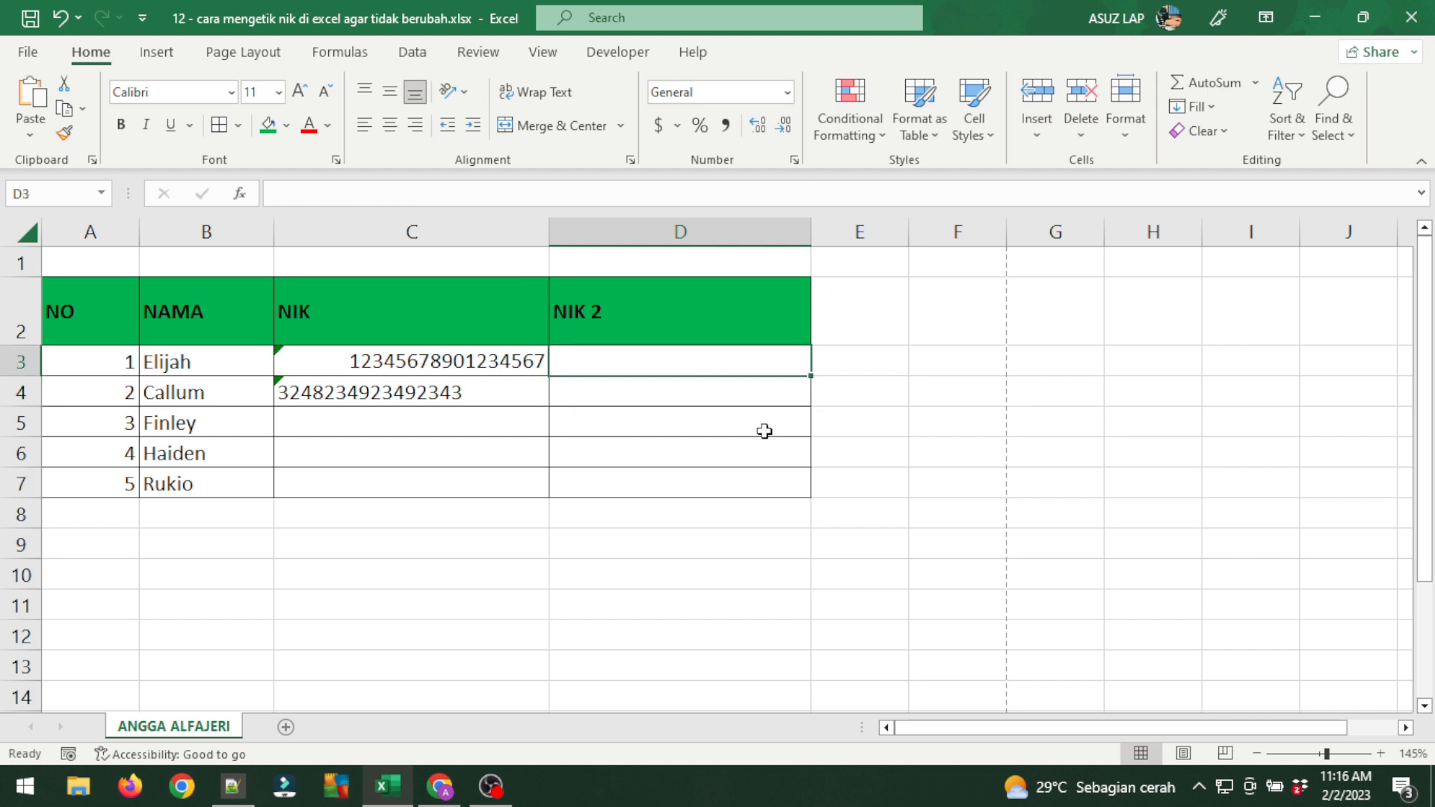
Set the number format of the whole NIK 2 column (column D) to Text.
click(675, 231)
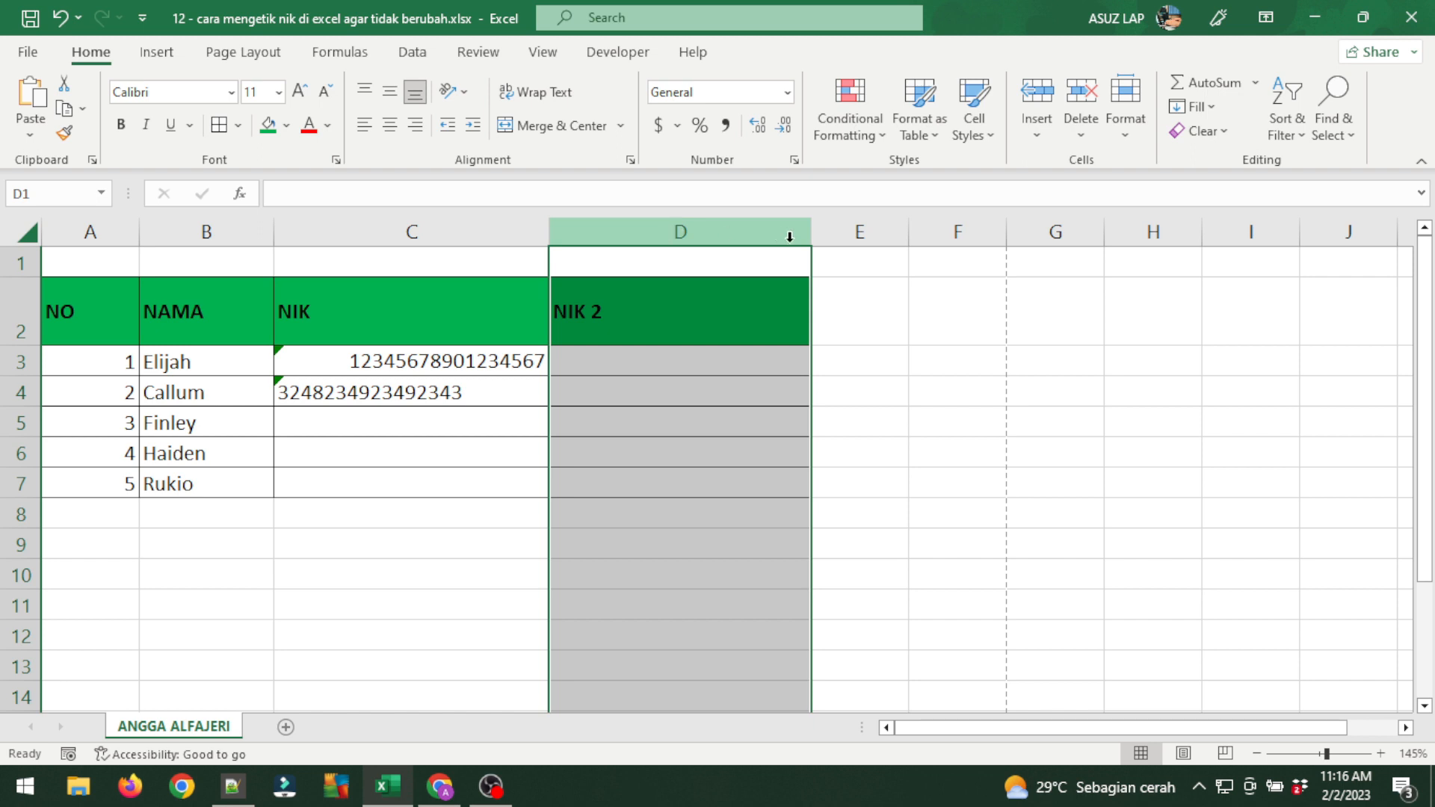
click(877, 231)
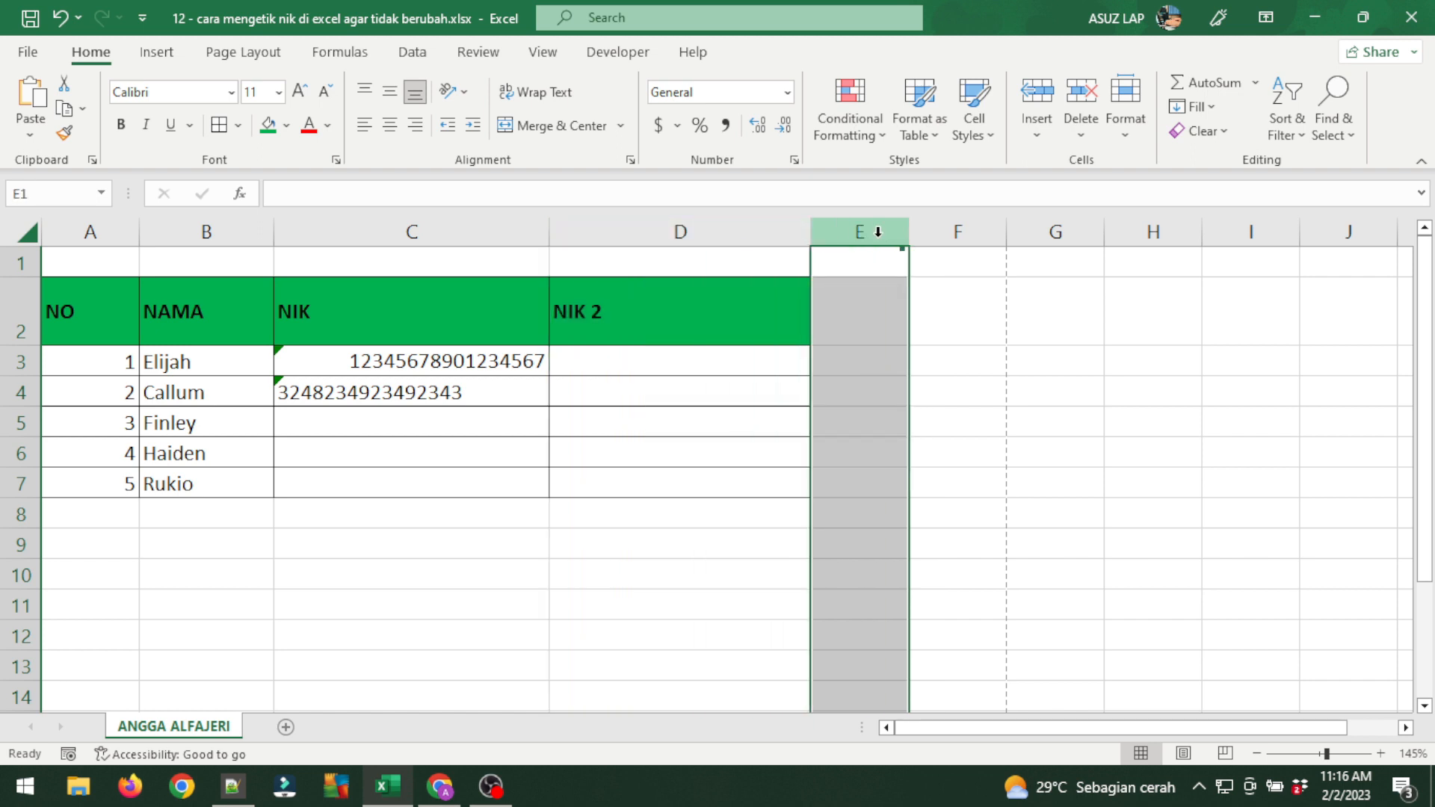
click(702, 232)
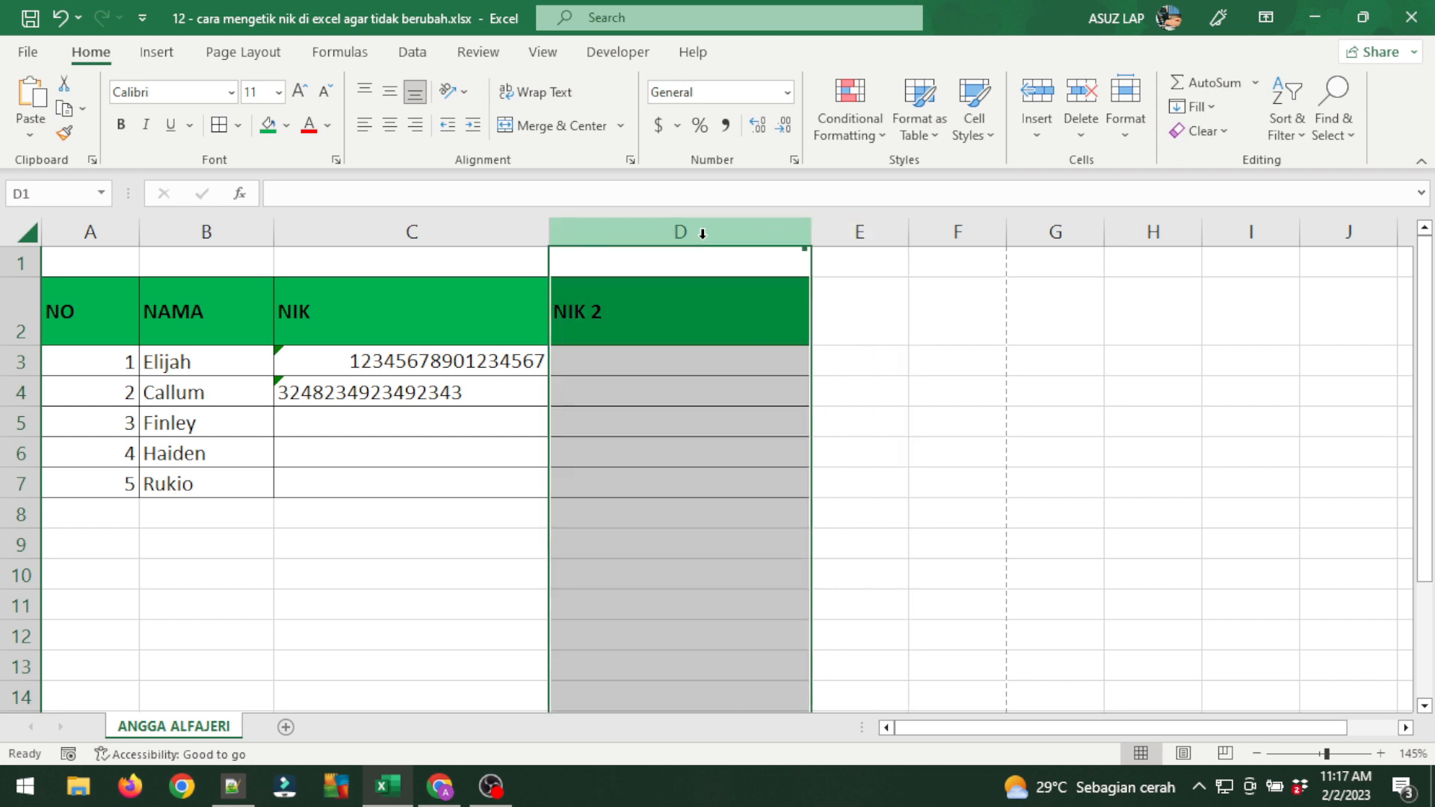
double_click(91, 52)
double_click(92, 52)
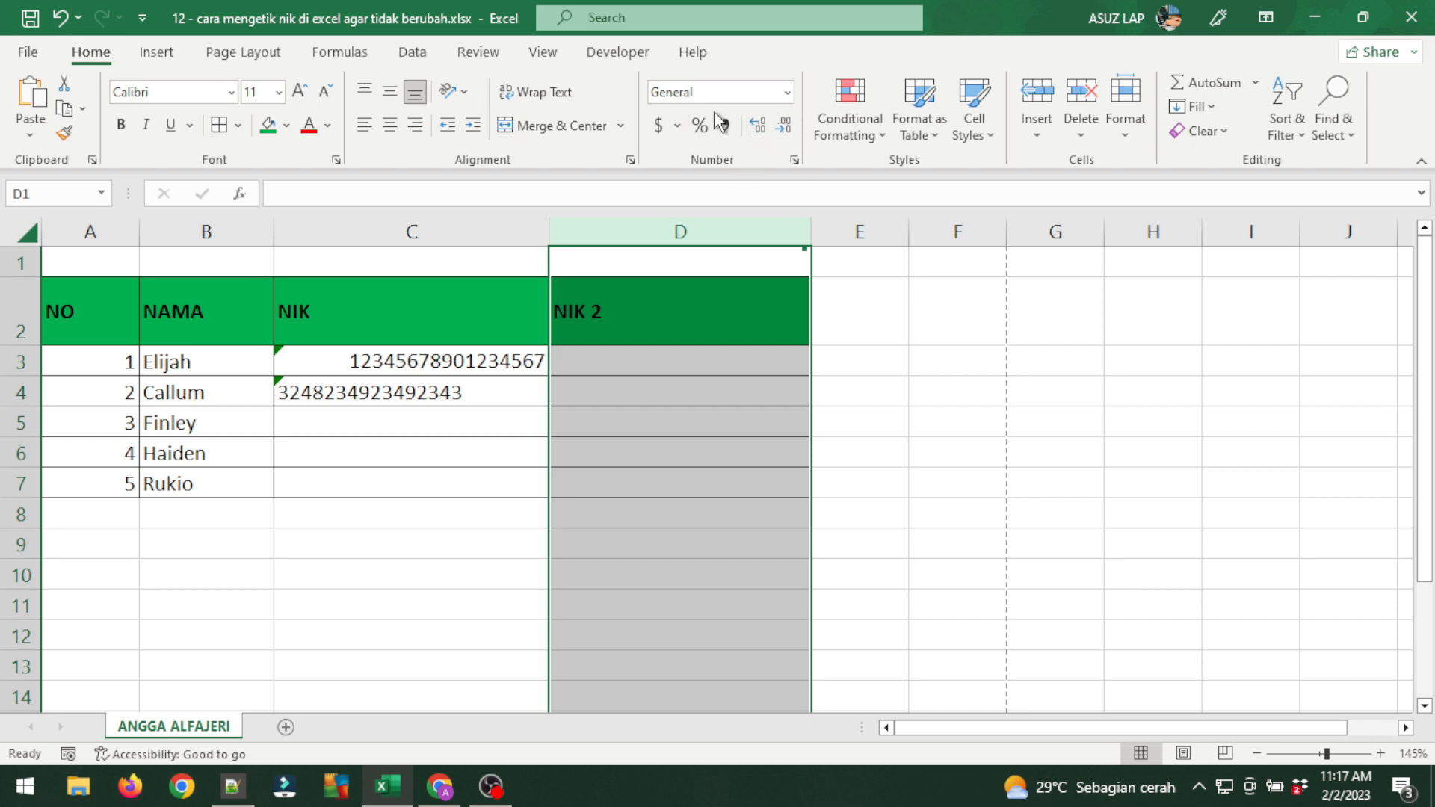
click(787, 92)
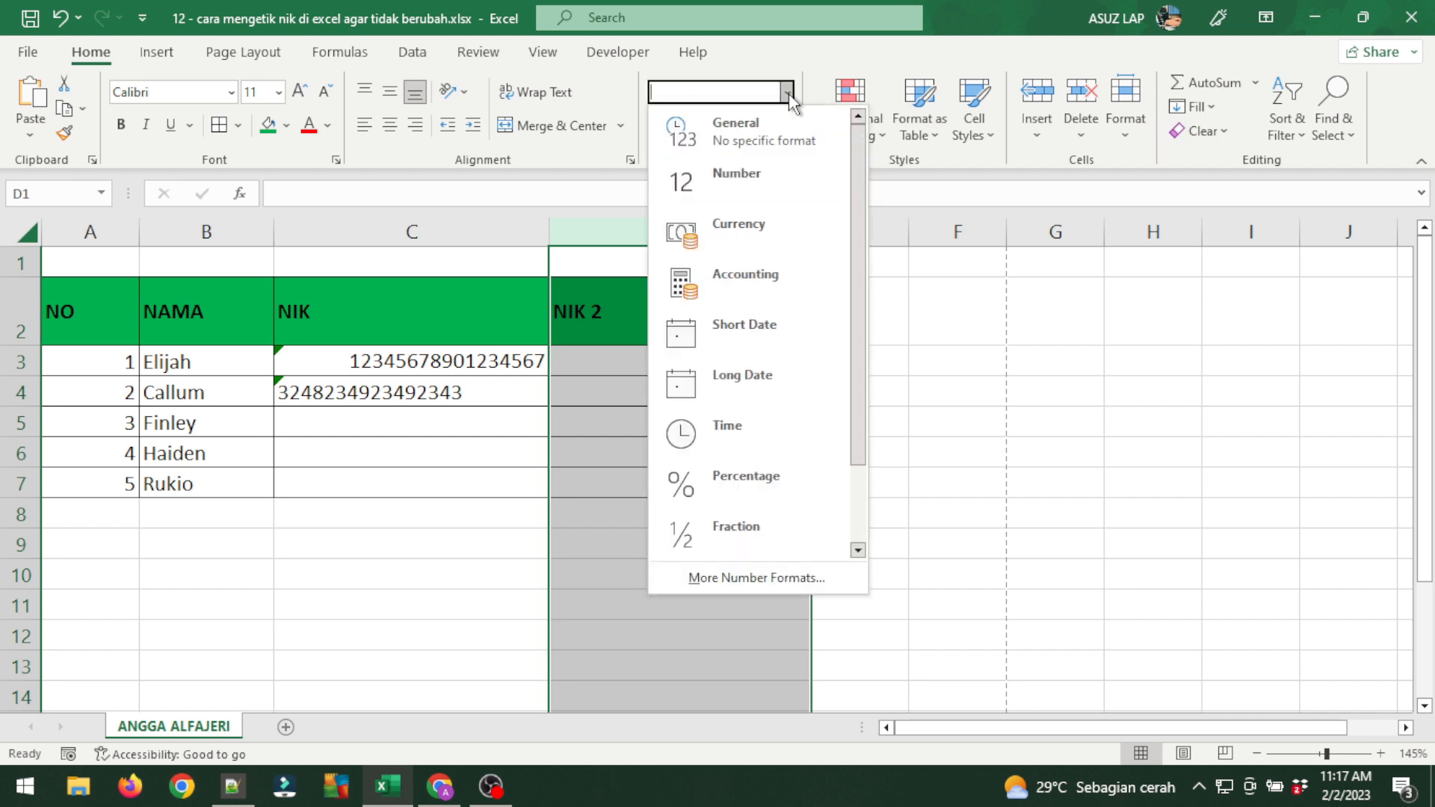
scroll(802, 262, down, 2)
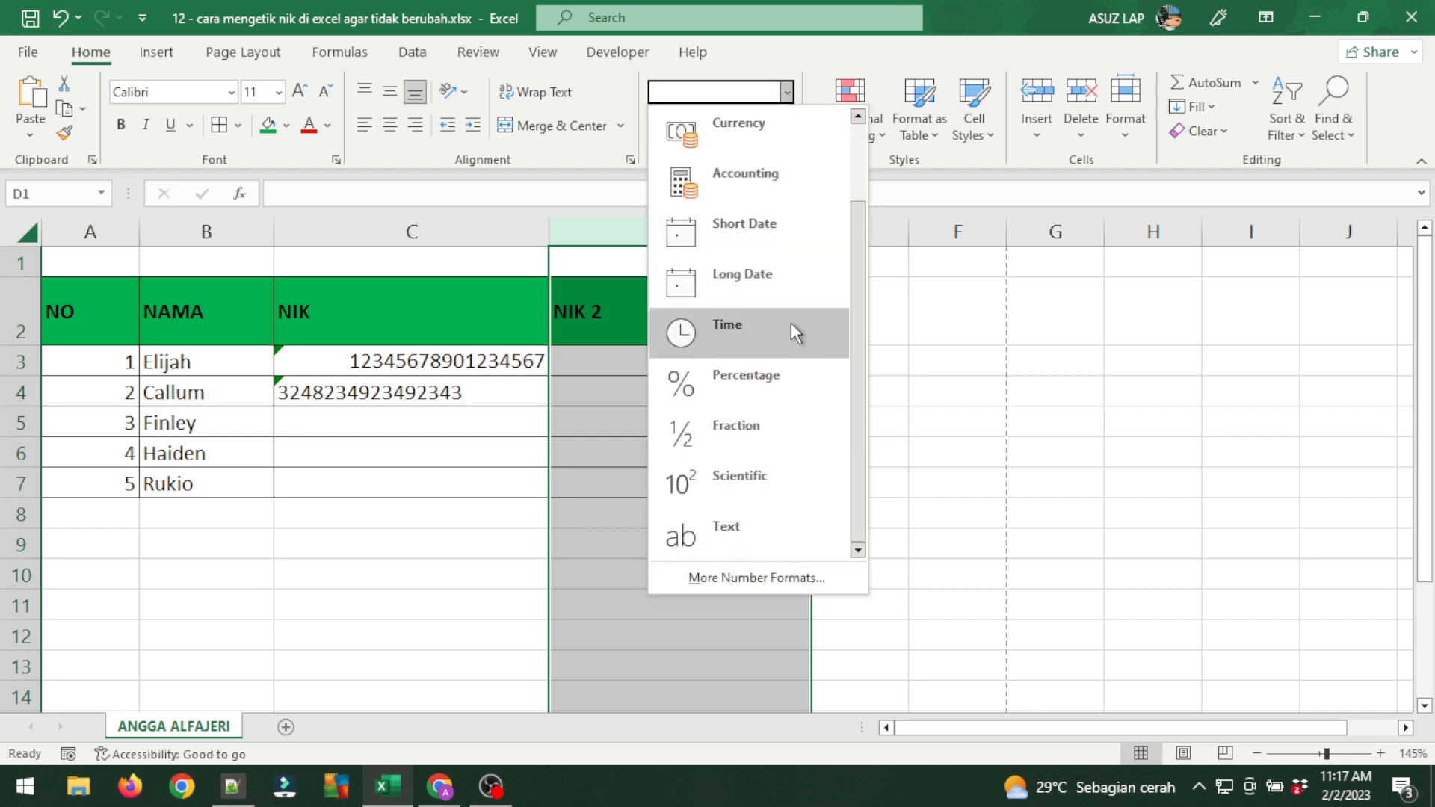
click(734, 550)
Enter a 16-digit NIK without an apostrophe in cell D3.
click(615, 362)
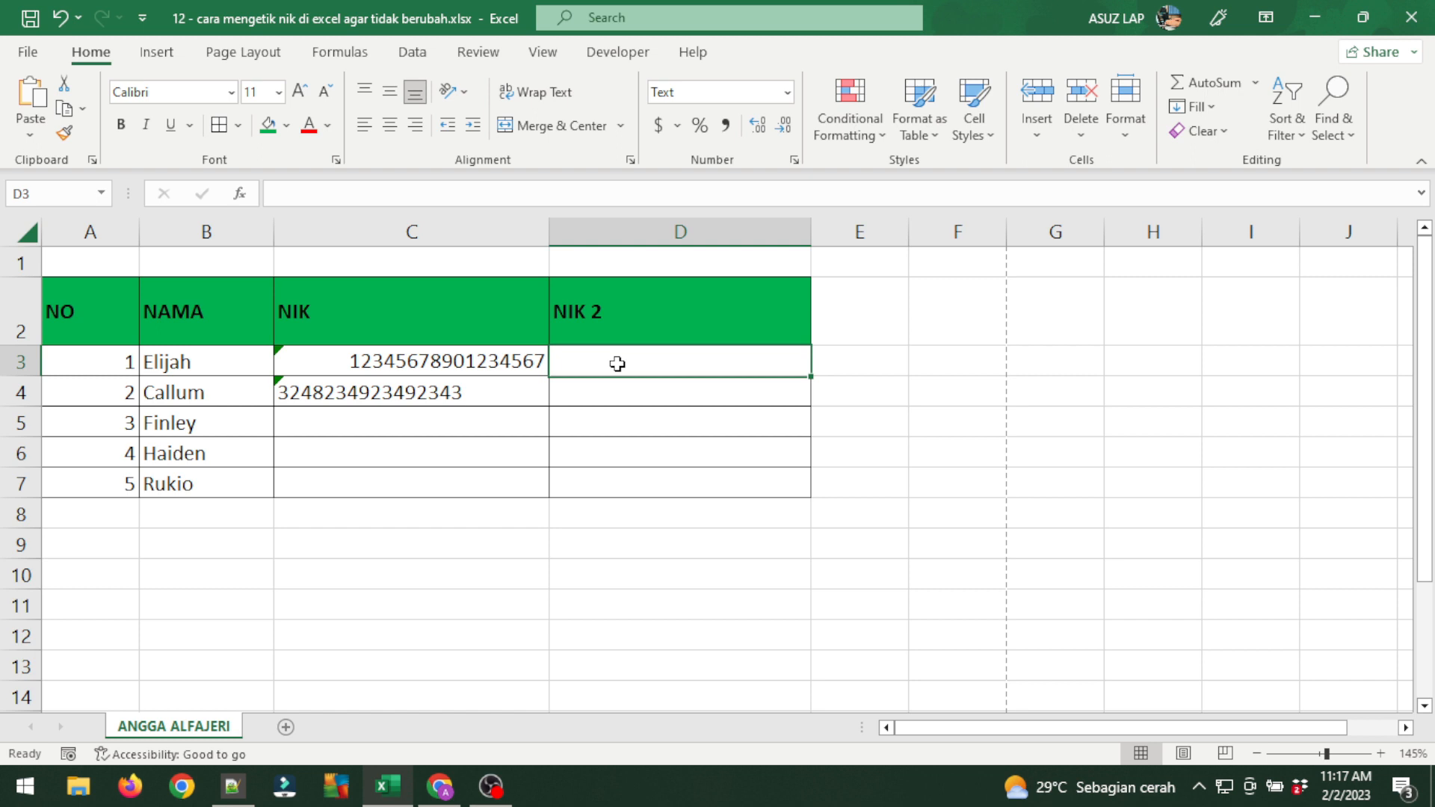
text(123)
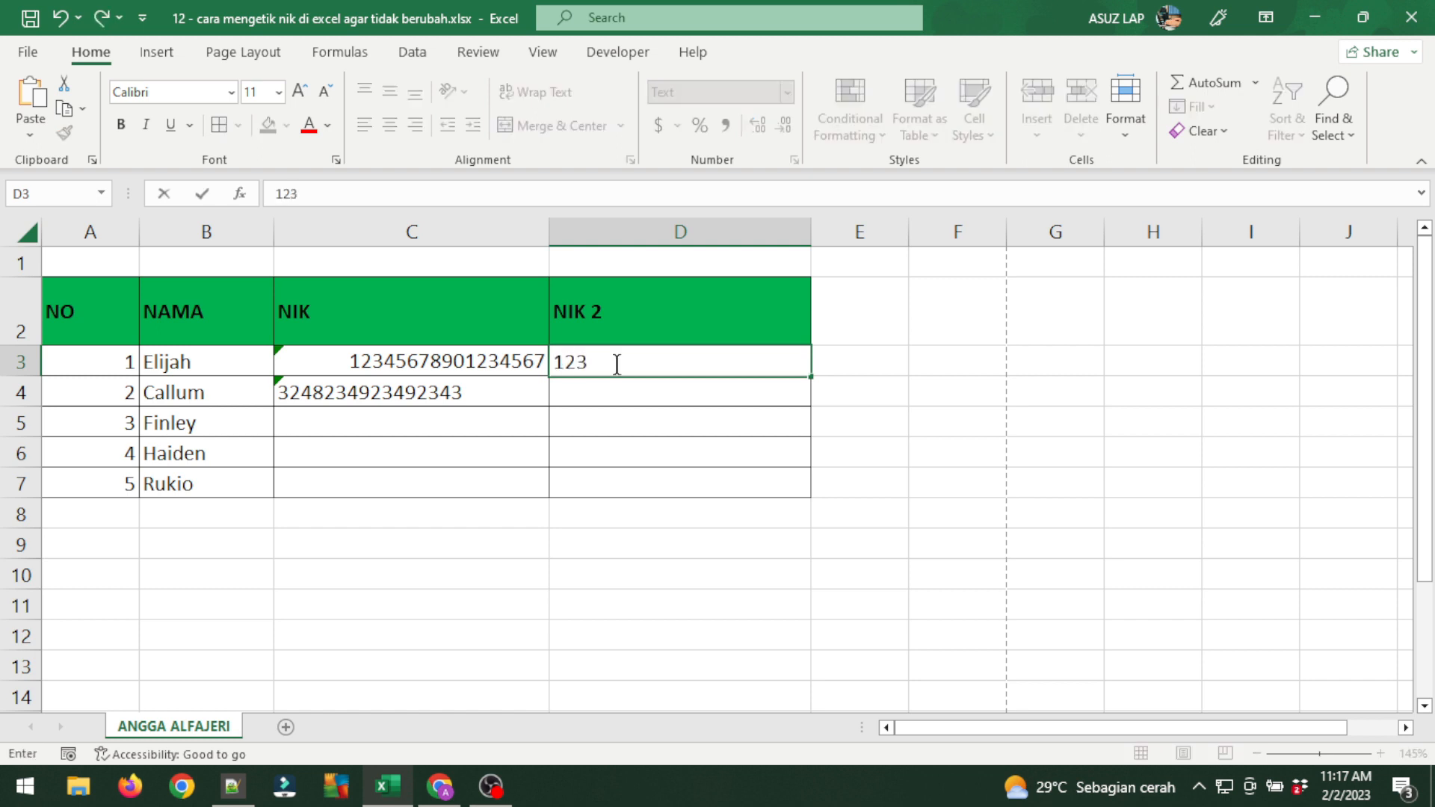
text(456789)
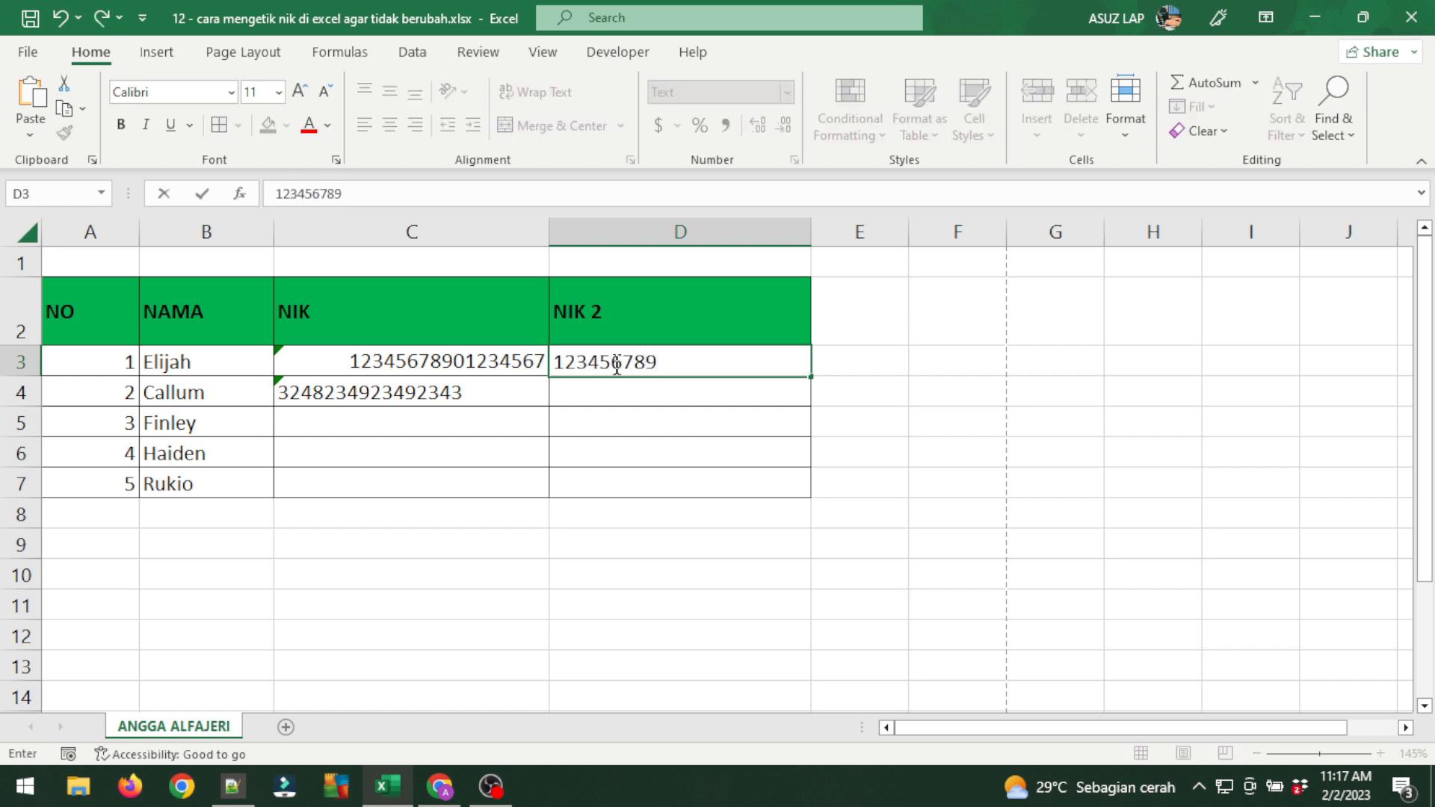
text(0123456)
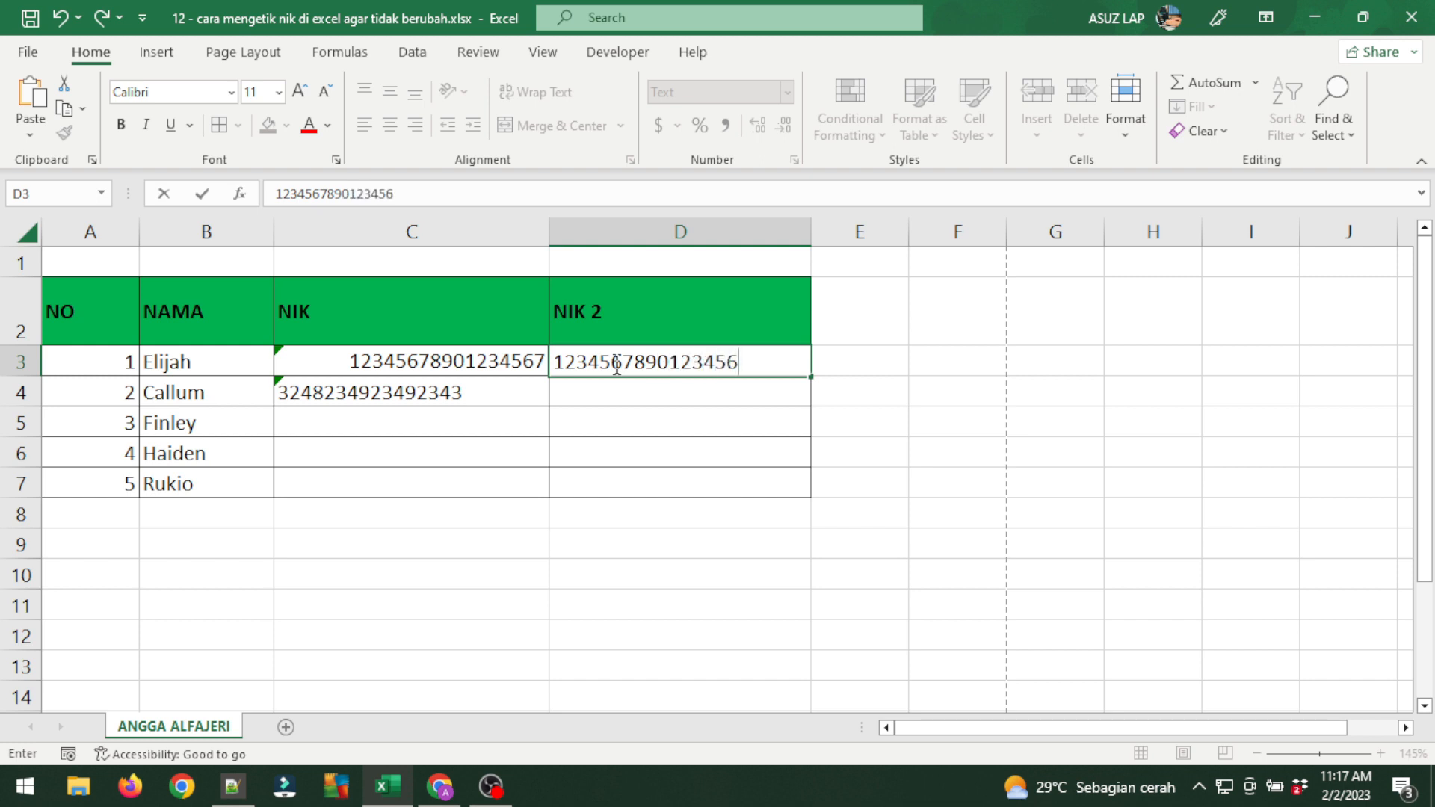
key(Return)
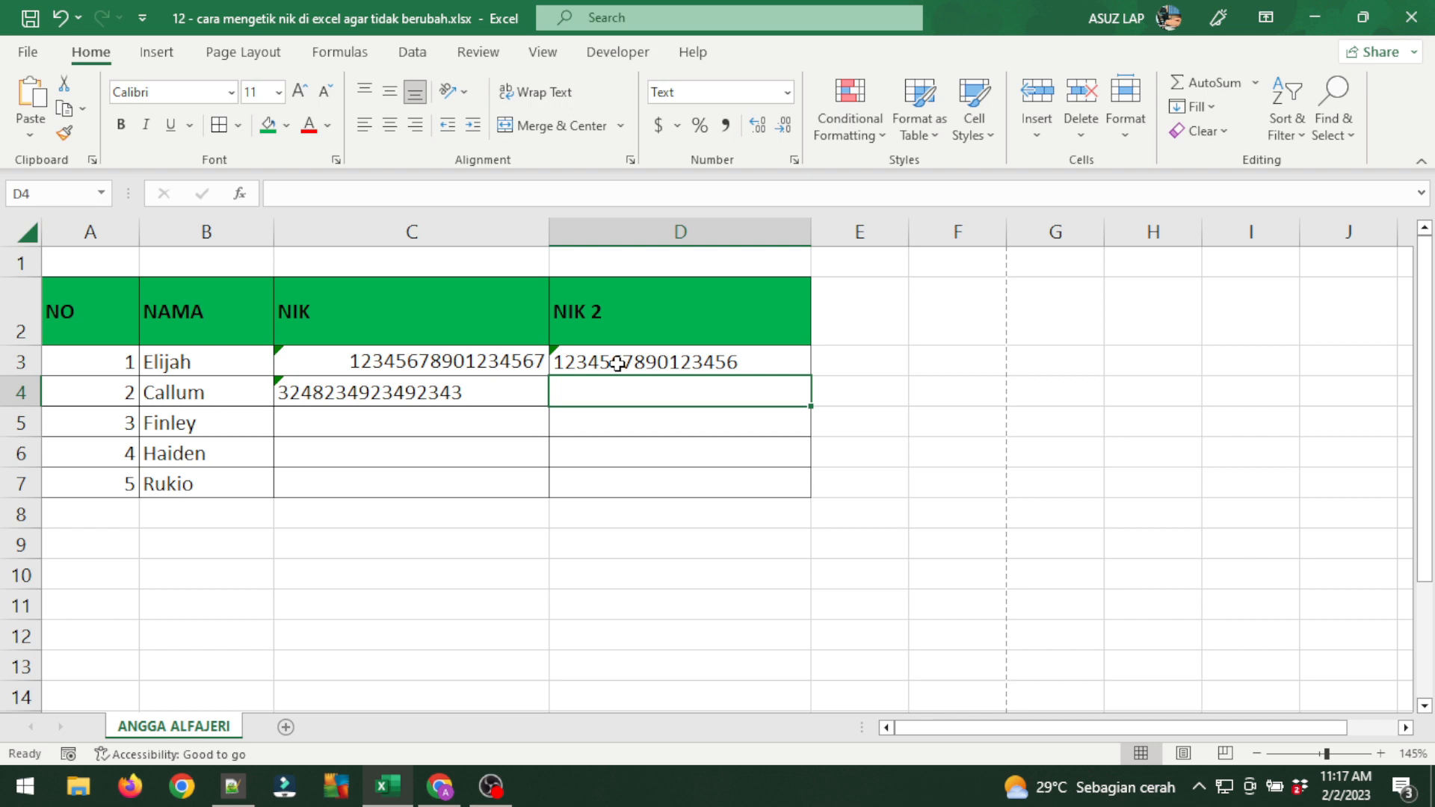
Fill cells D4 to D7 of the NIK 2 column with long NIK numbers of 17, 16, 15 and 16 digits.
text(723482342343442)
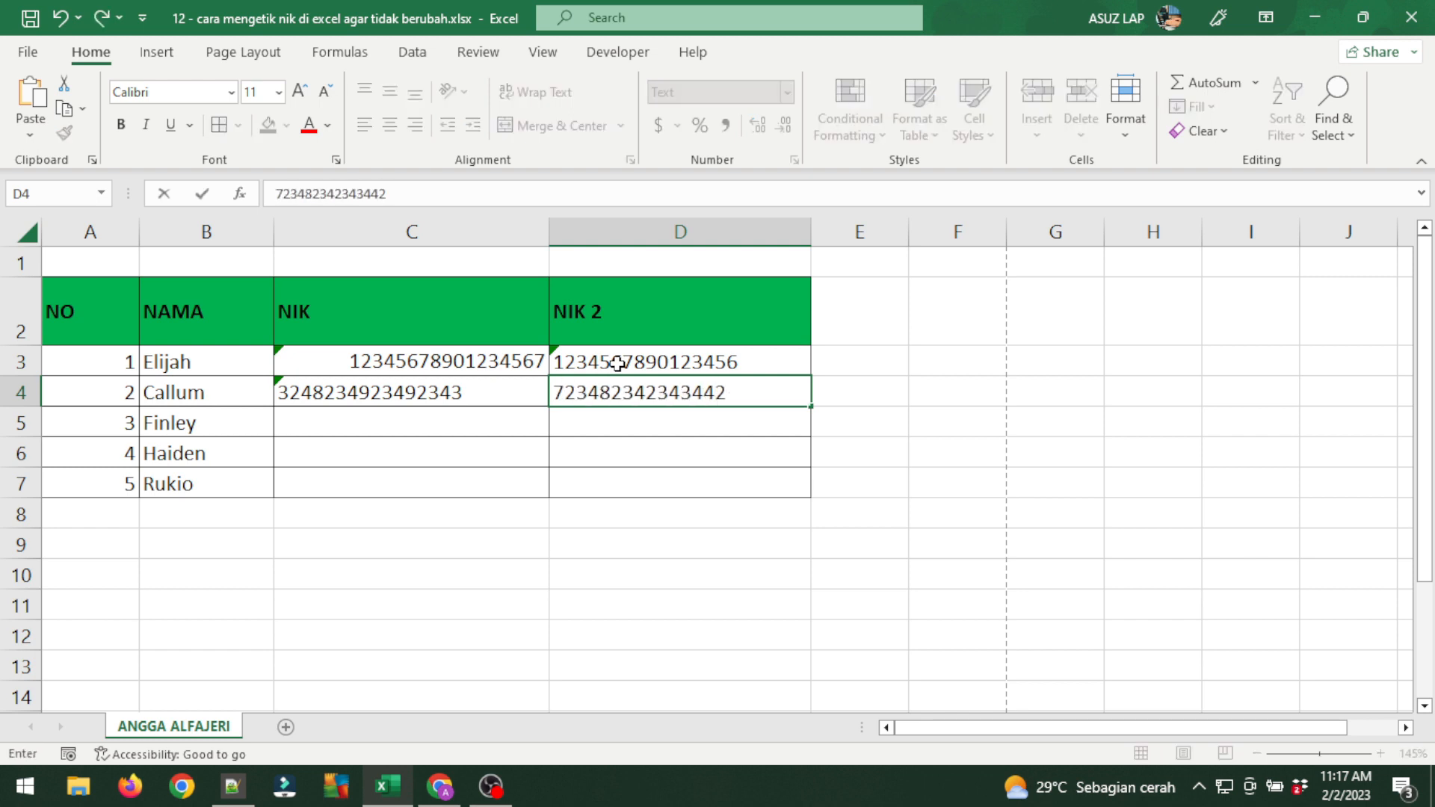
text(34)
key(Return)
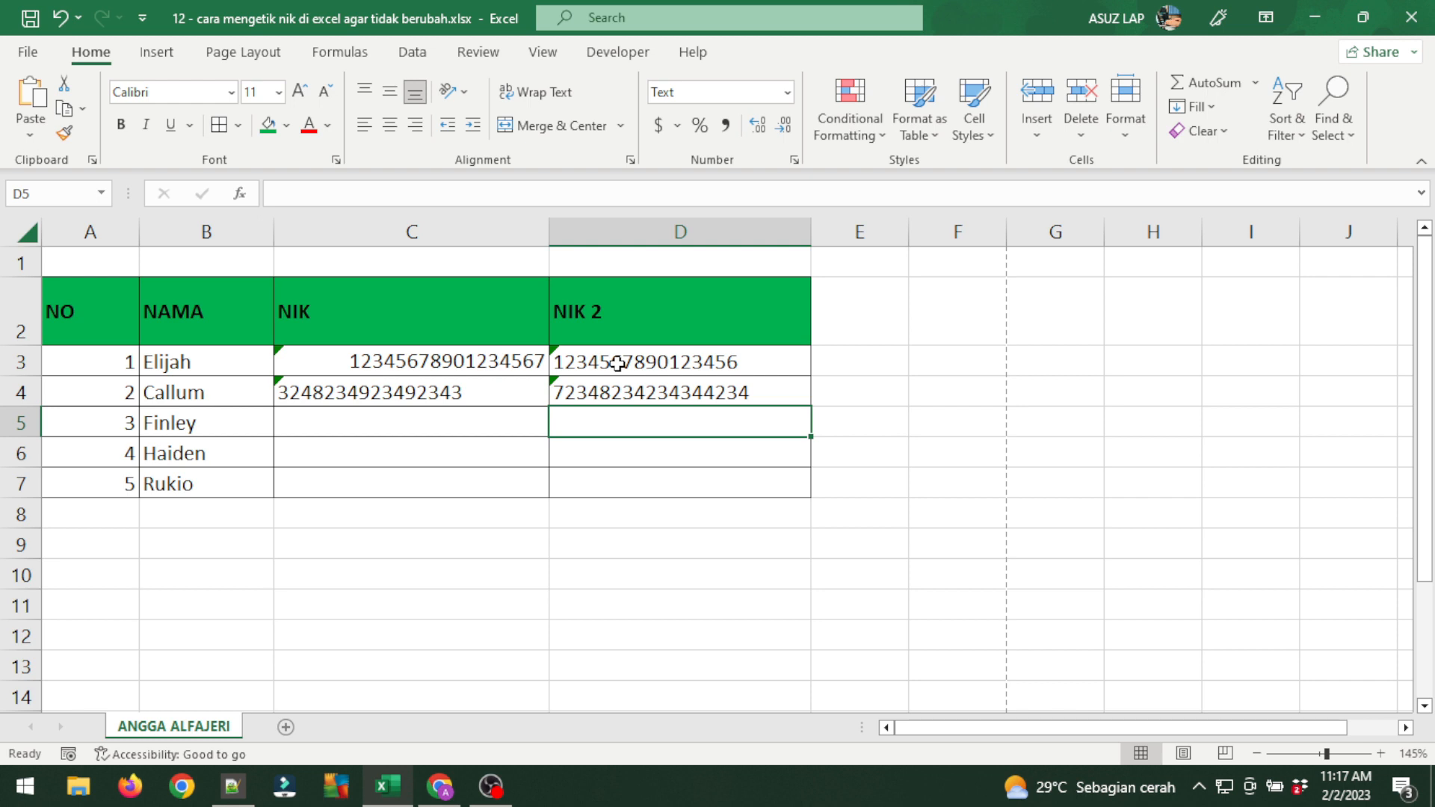
text(9234923423432423)
key(Return)
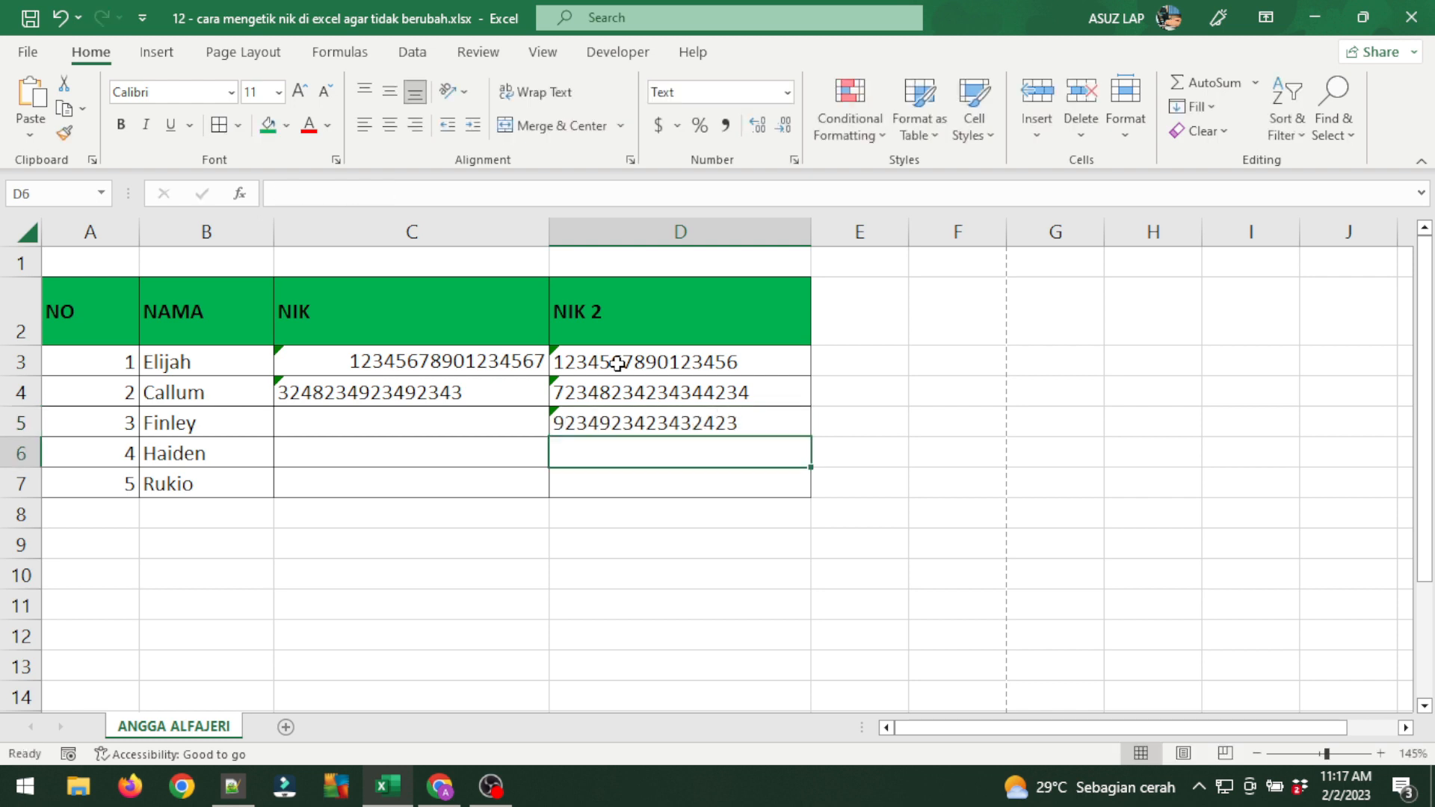
text(99989989898)
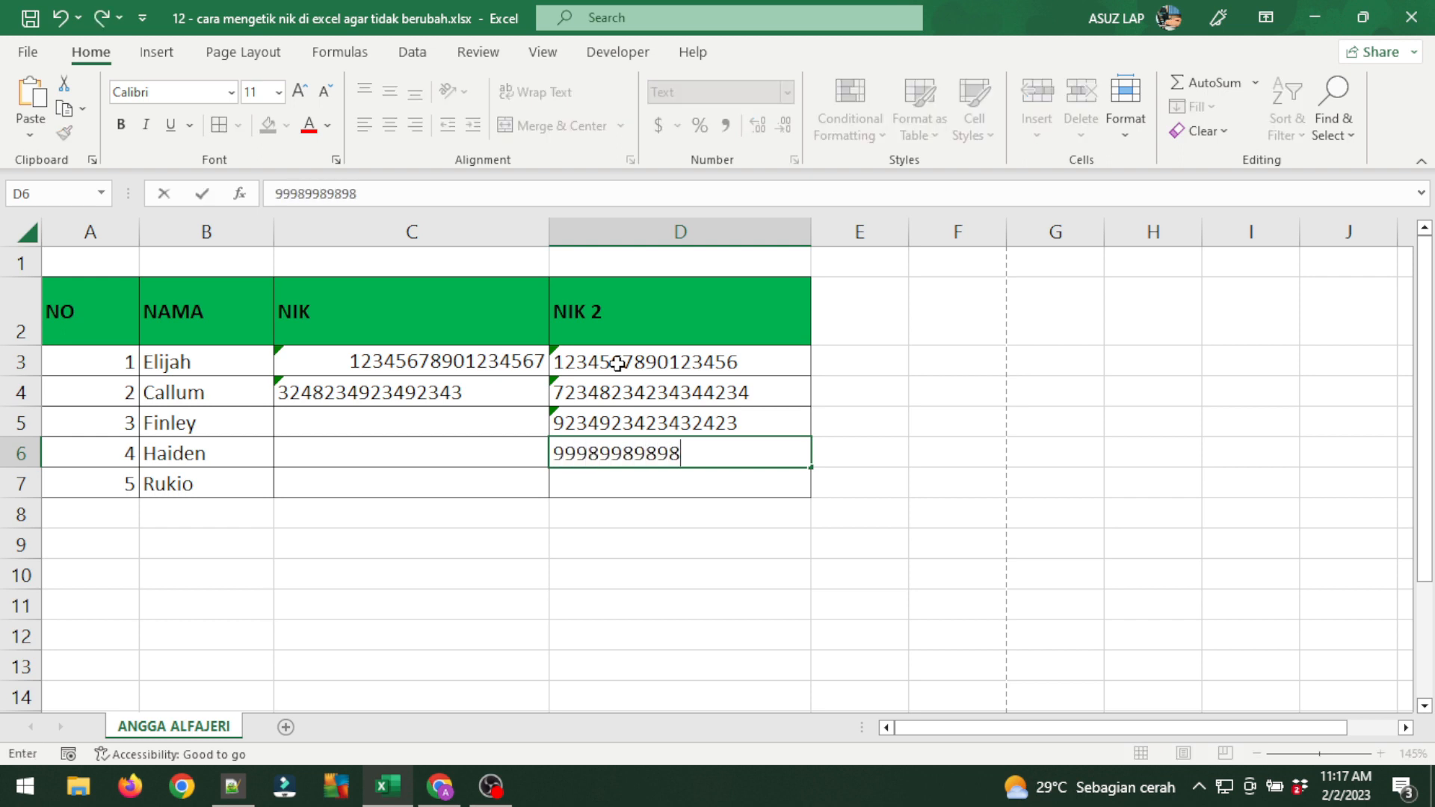
text(2222)
key(Return)
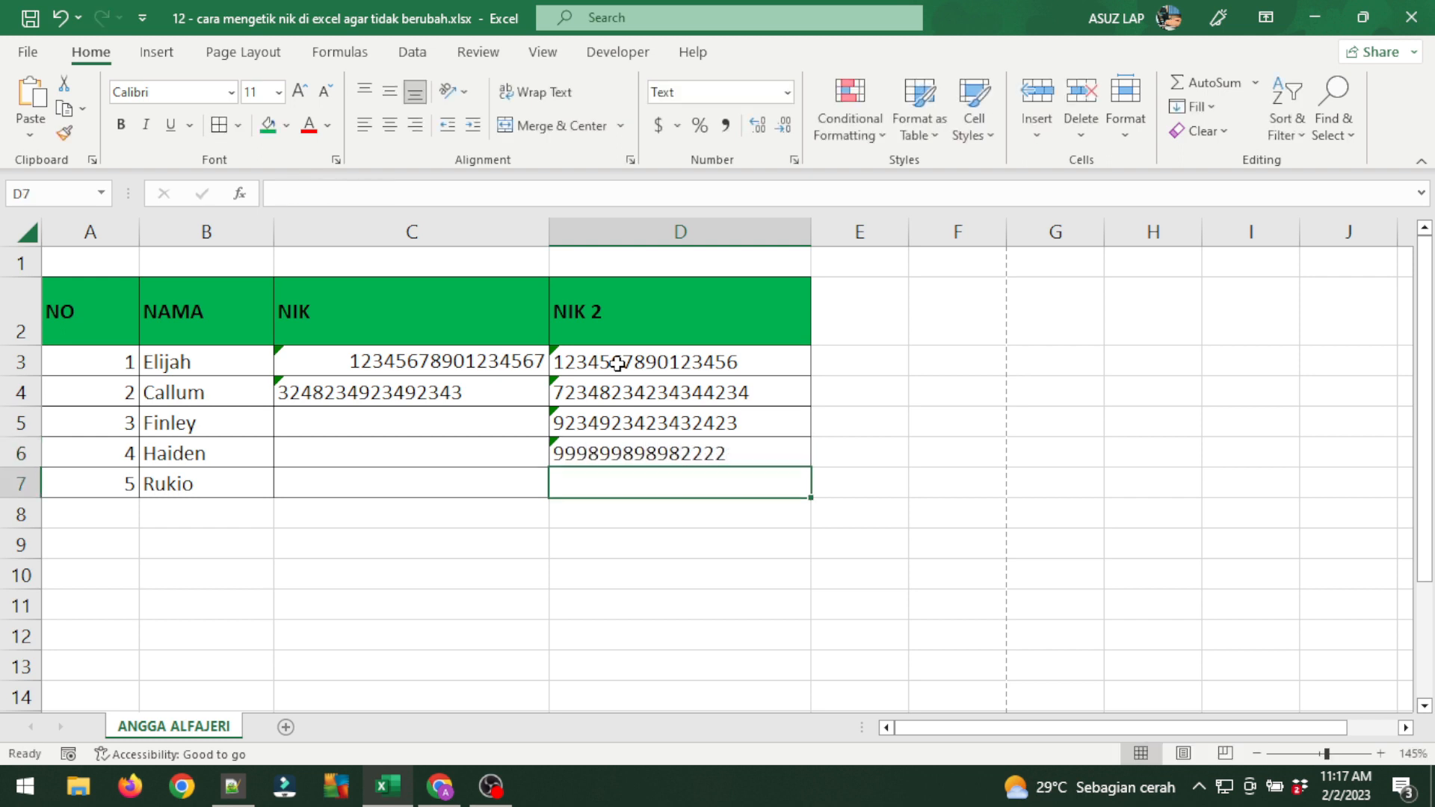
text(2342423423423423)
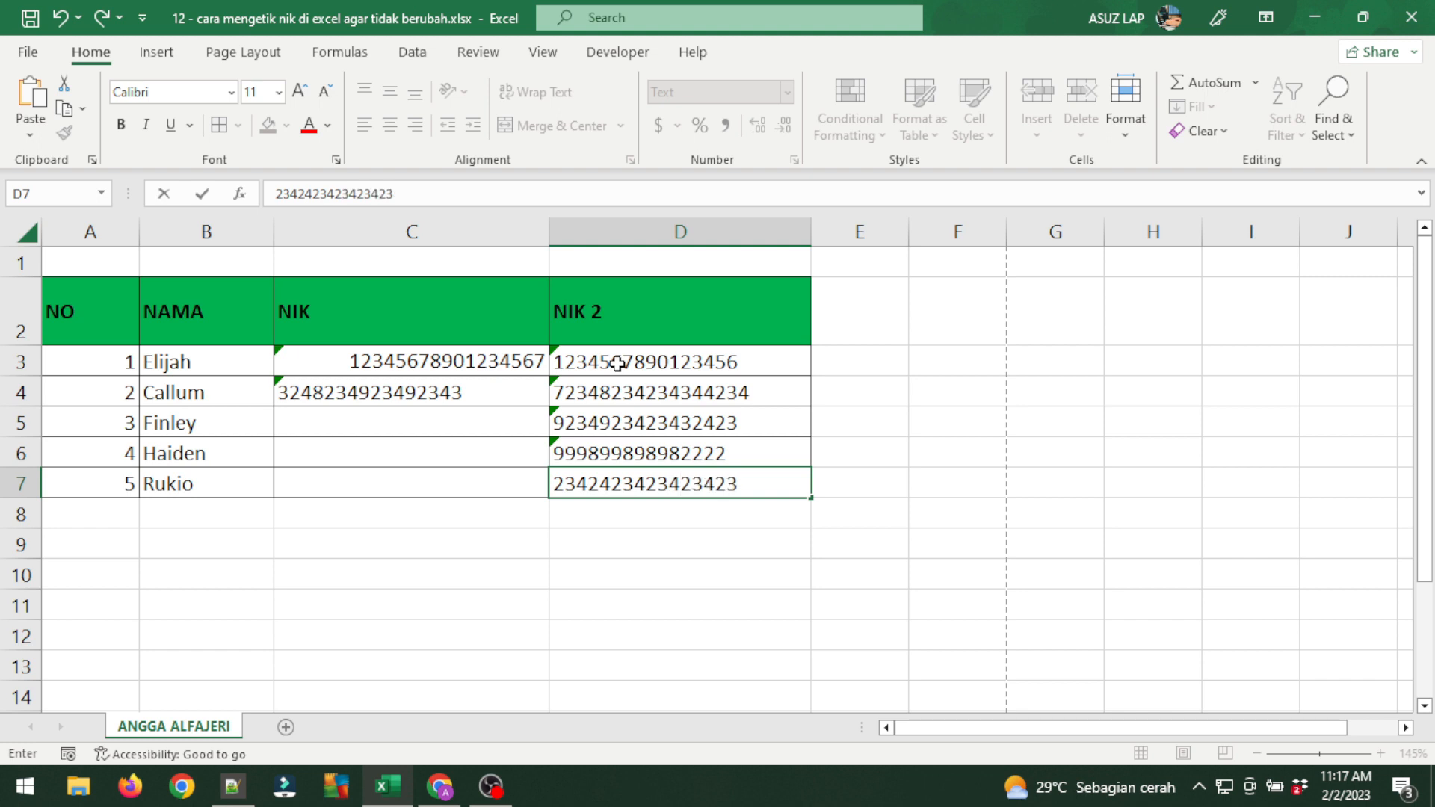
key(Return)
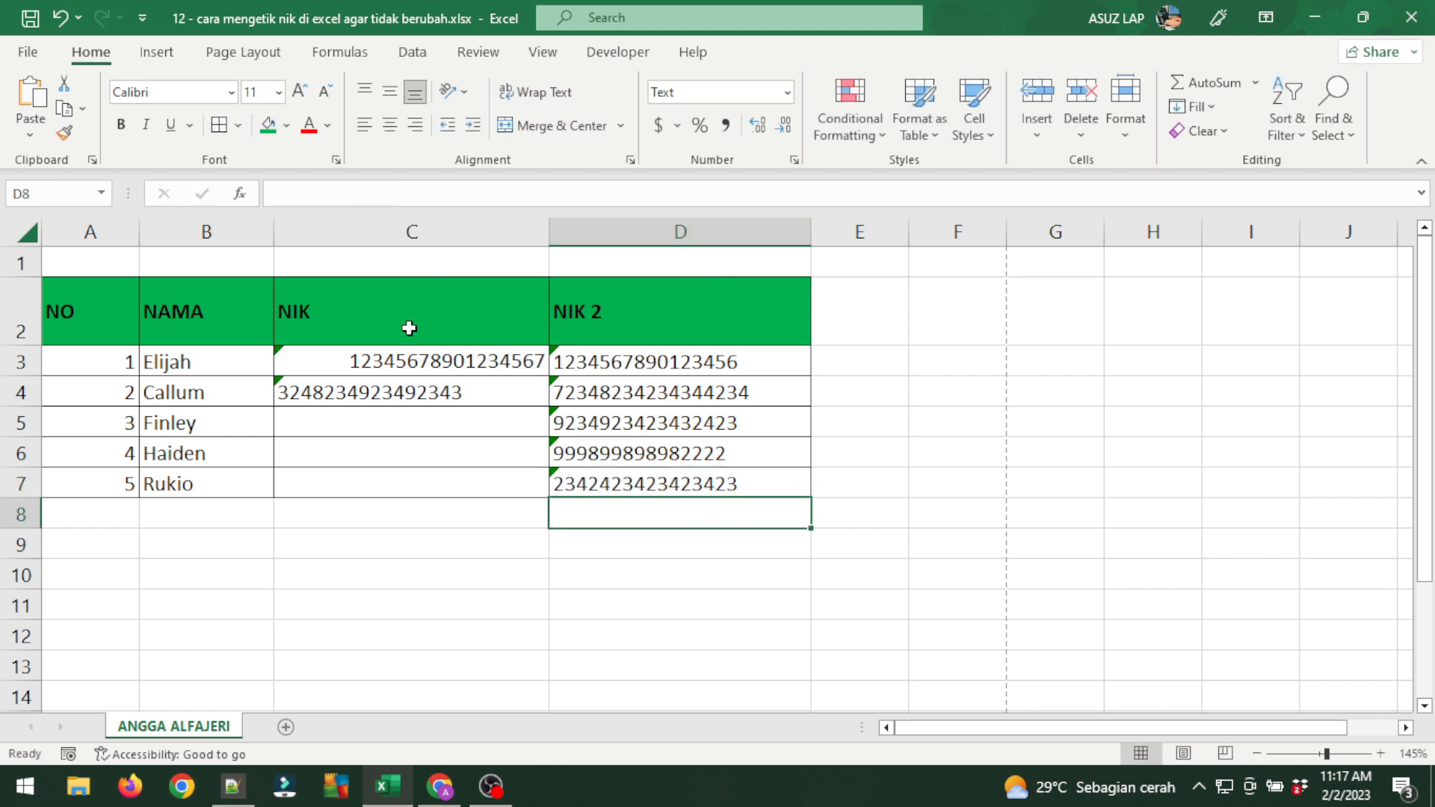
Left-align the NIK in cell C3.
click(324, 358)
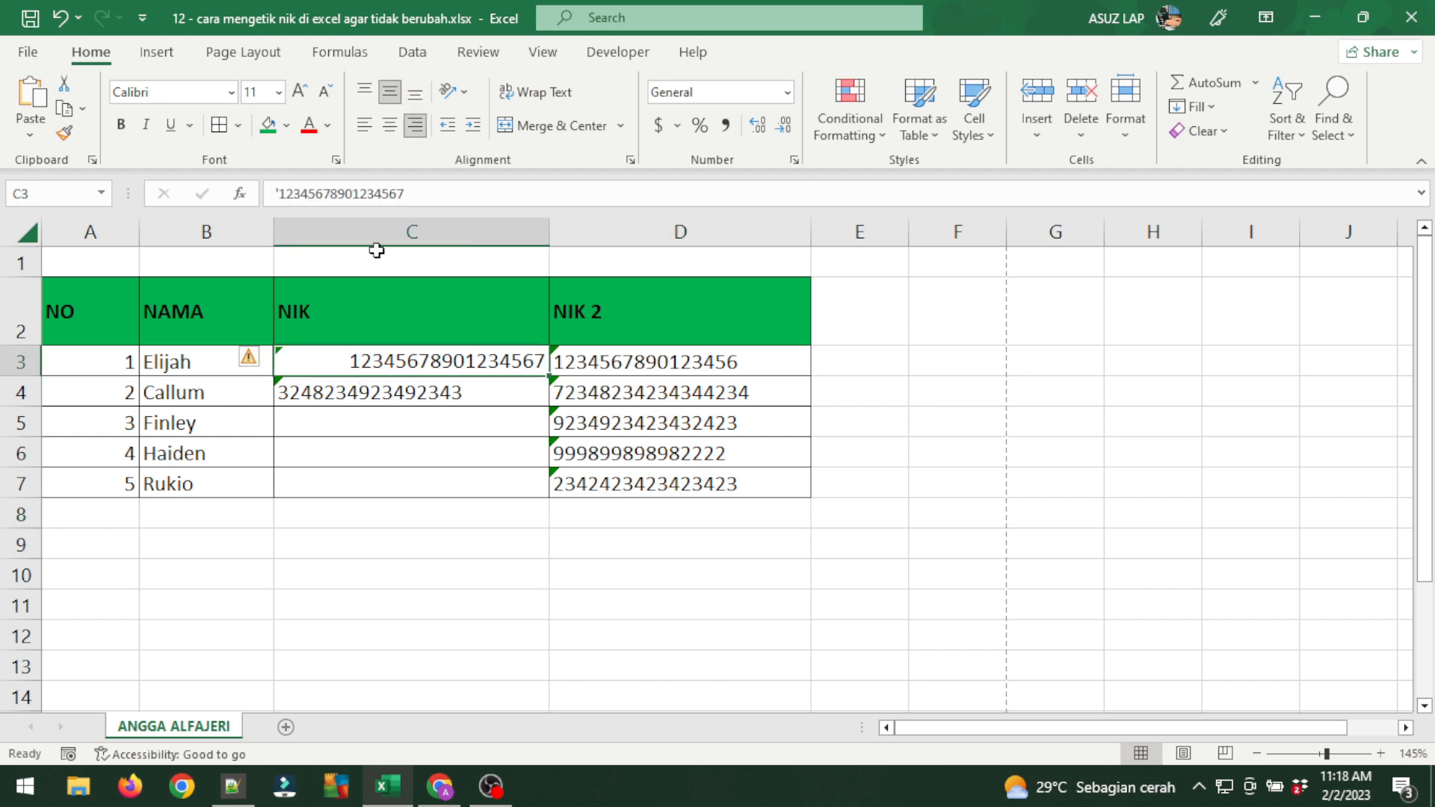
click(364, 125)
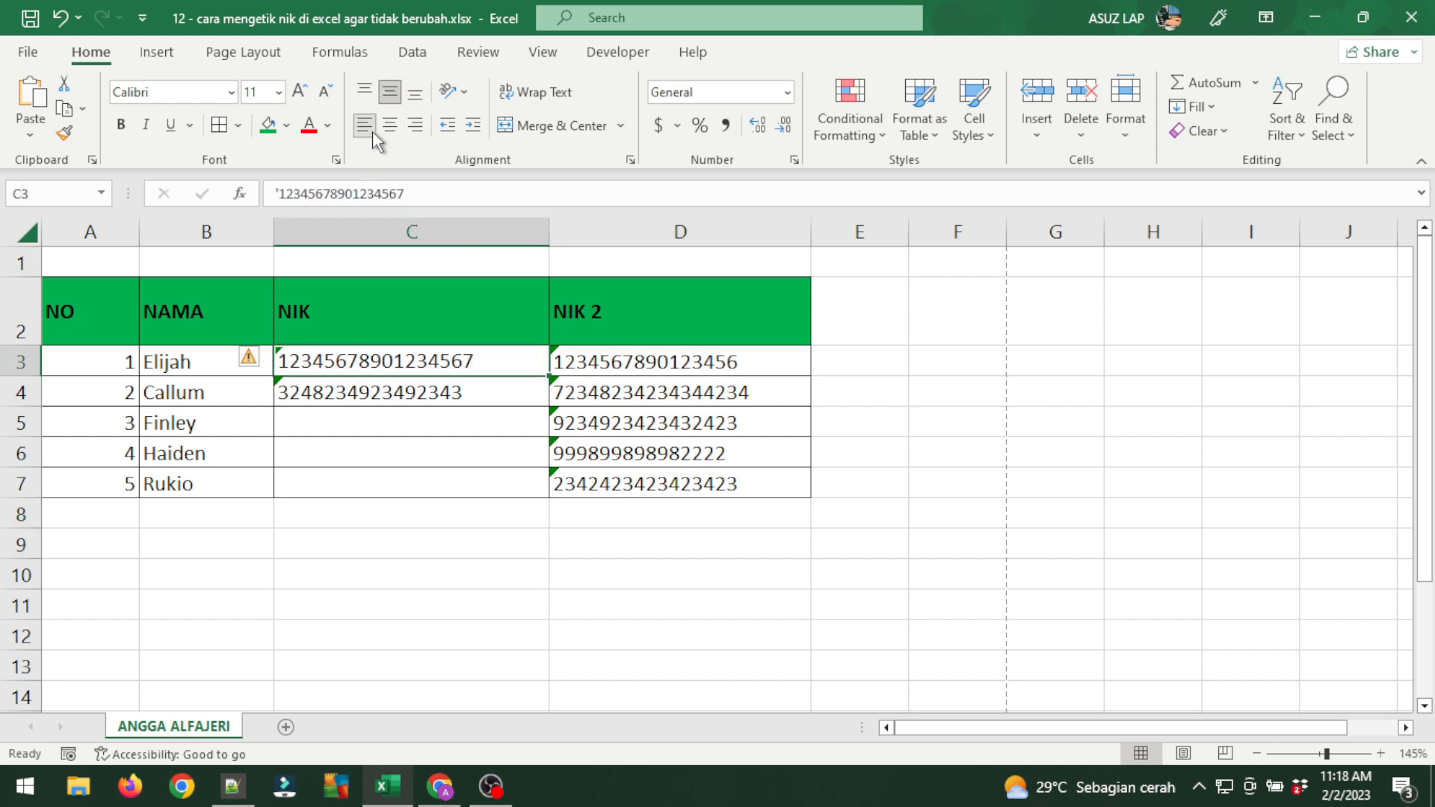
Fill cells C5 to C7 of the NIK column with apostrophe-prefixed NIK numbers of 16, 16 and 14 digits.
click(352, 425)
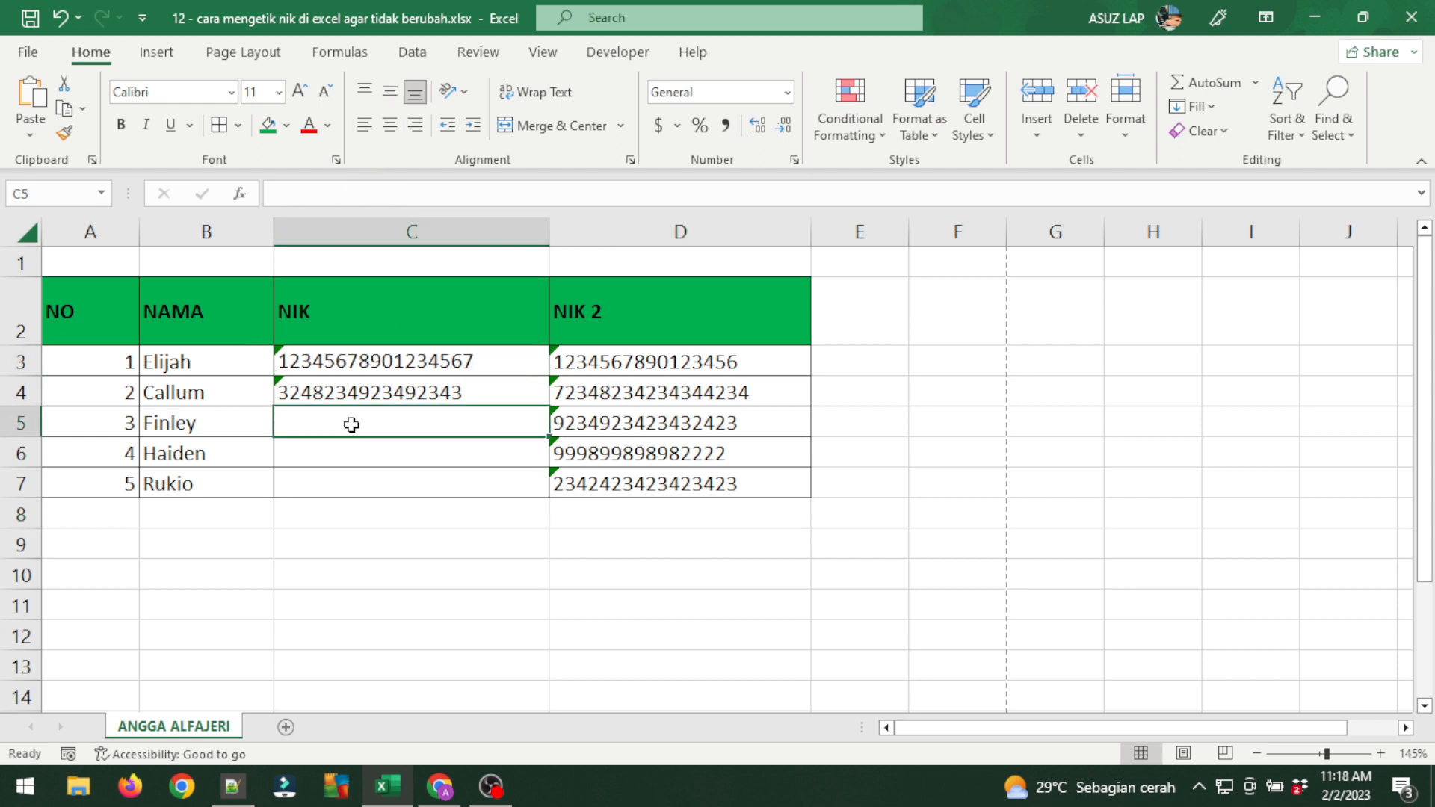
text(')
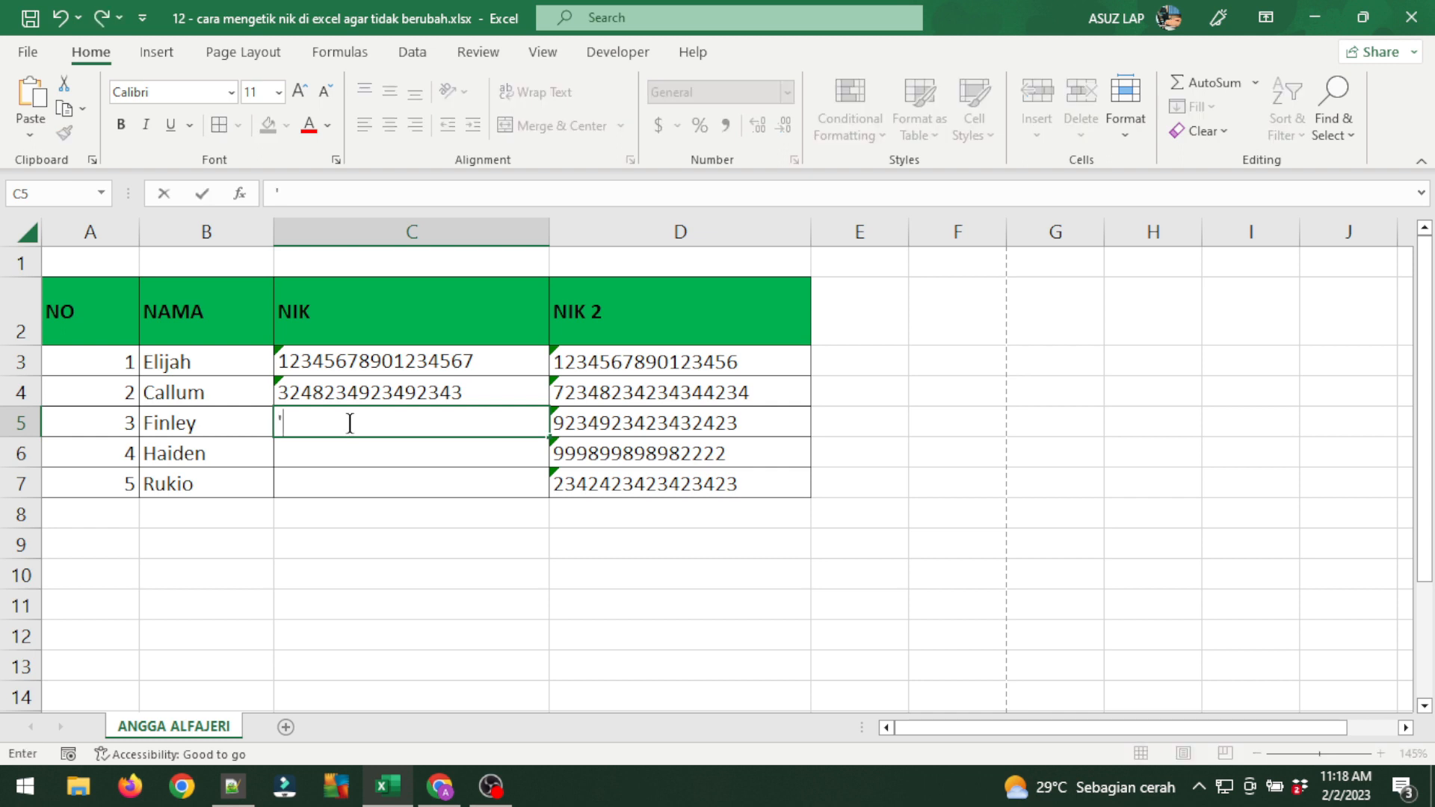
text(8349345345345345)
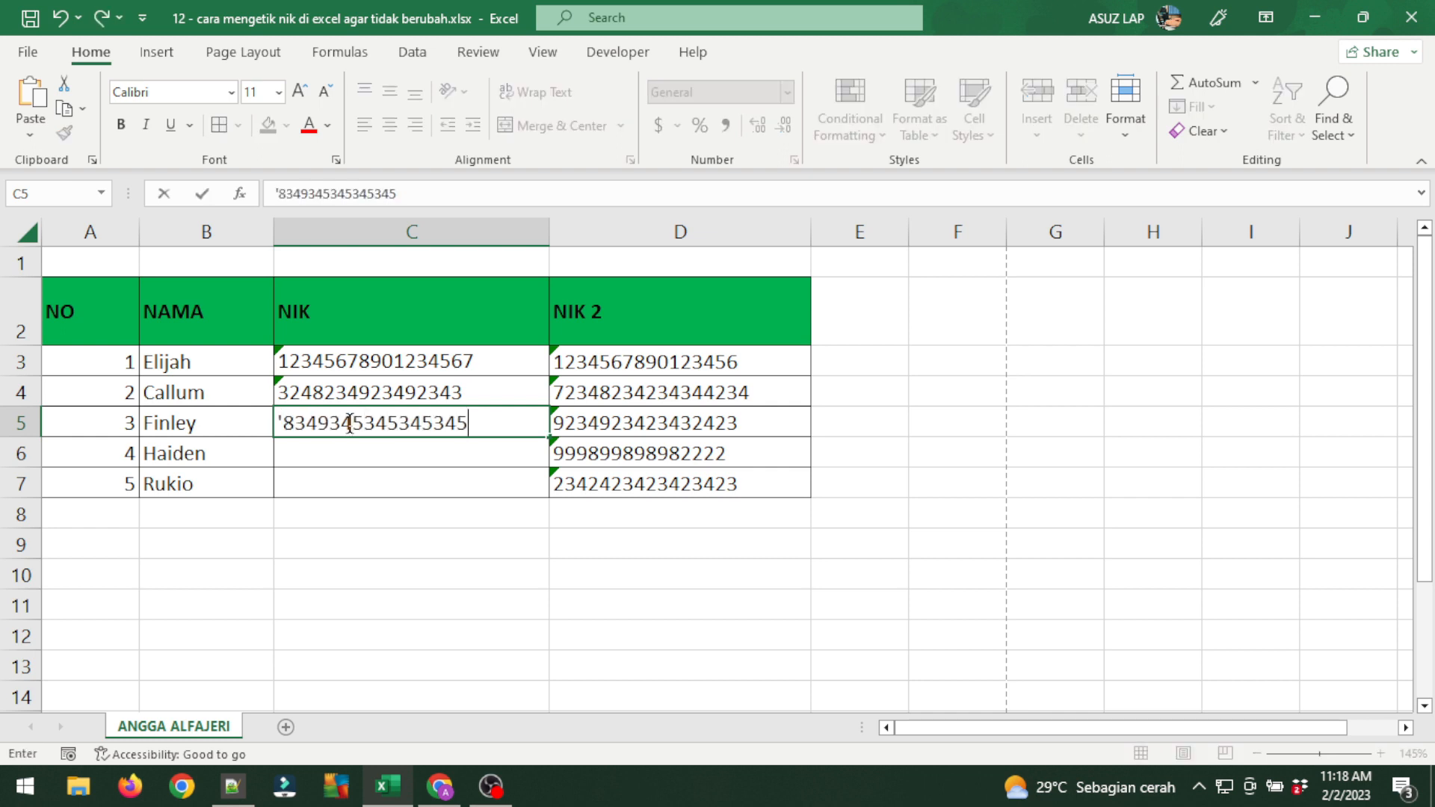
key(Return)
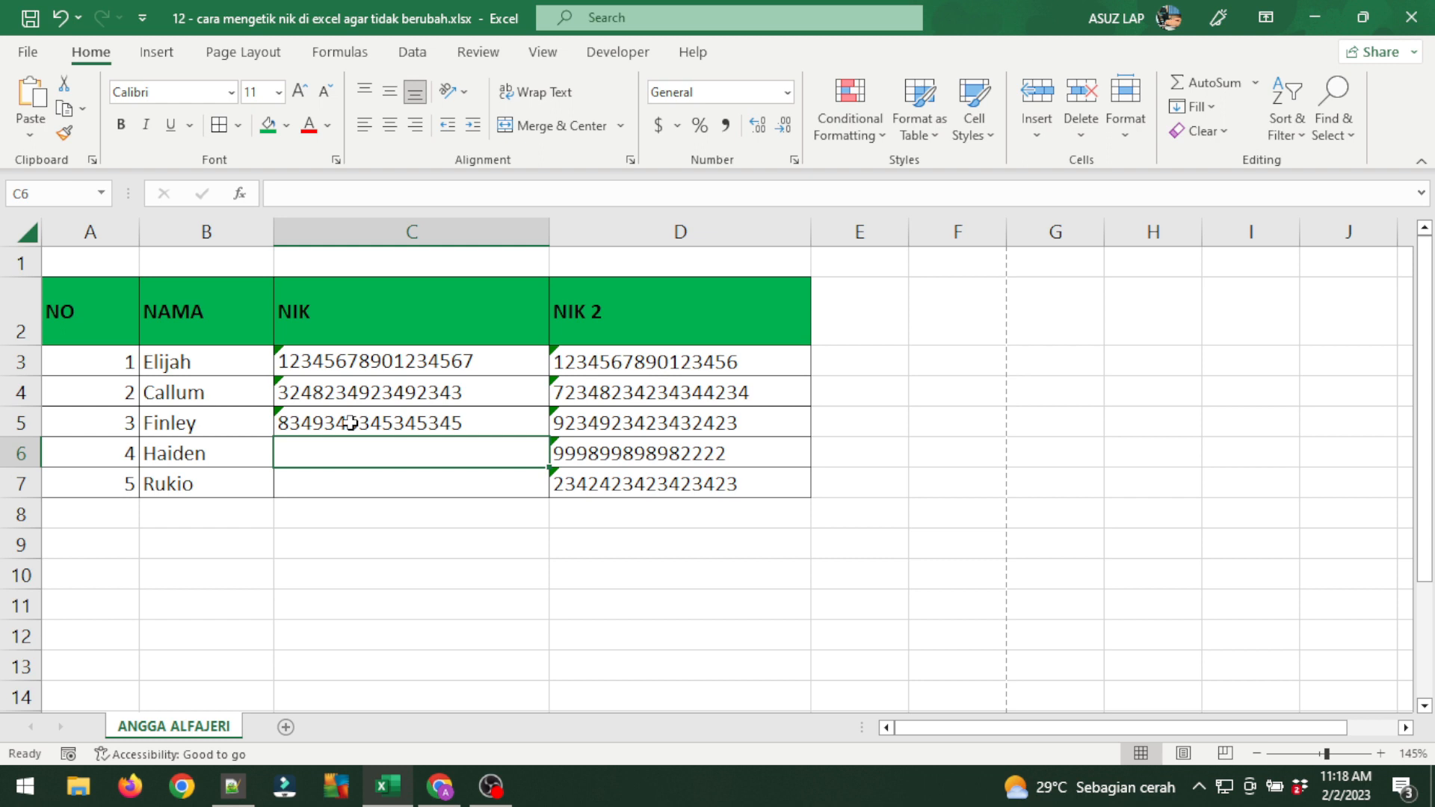
text('3242342340234324)
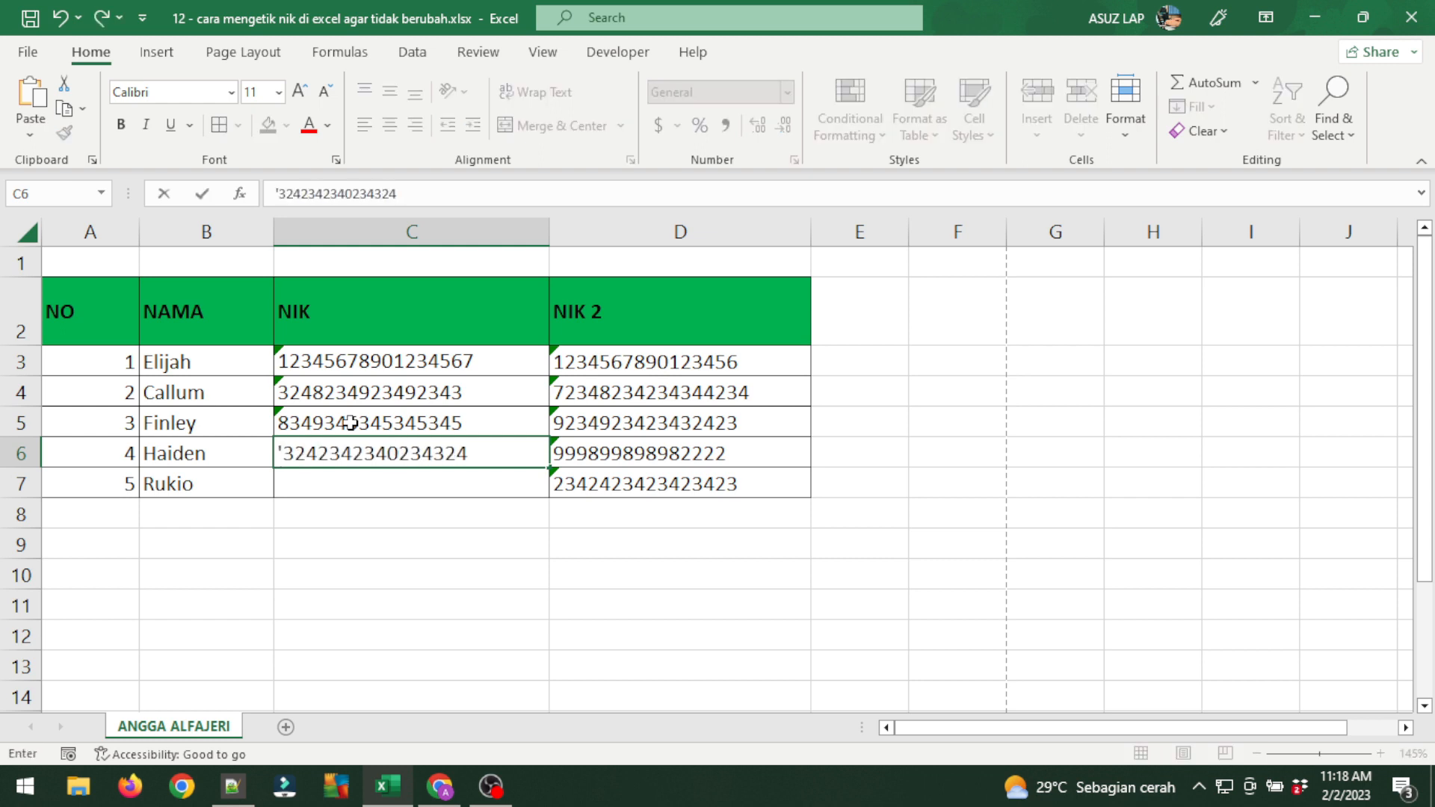
key(Return)
text(')
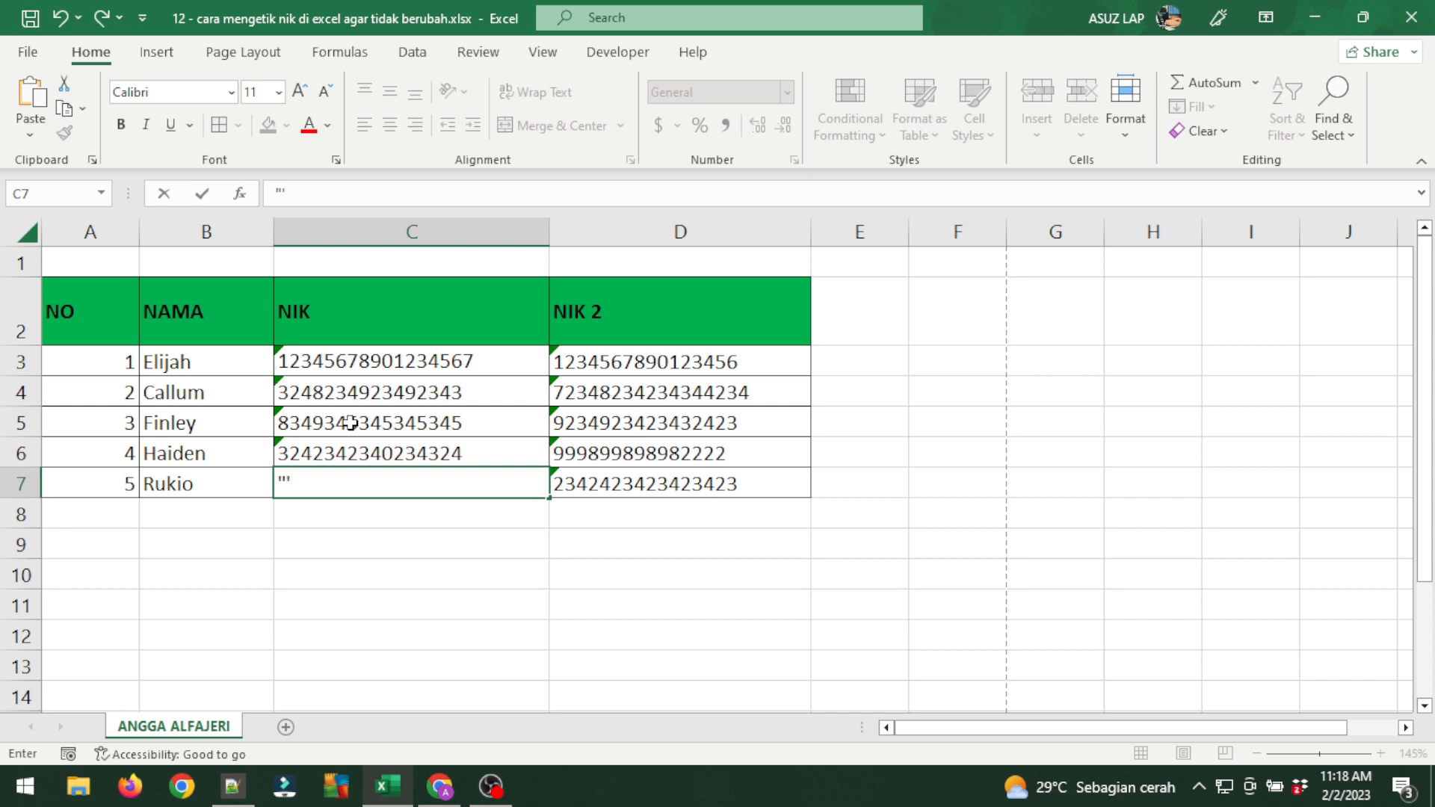
key(BackSpace)
text(')
text(82348234828424)
key(Return)
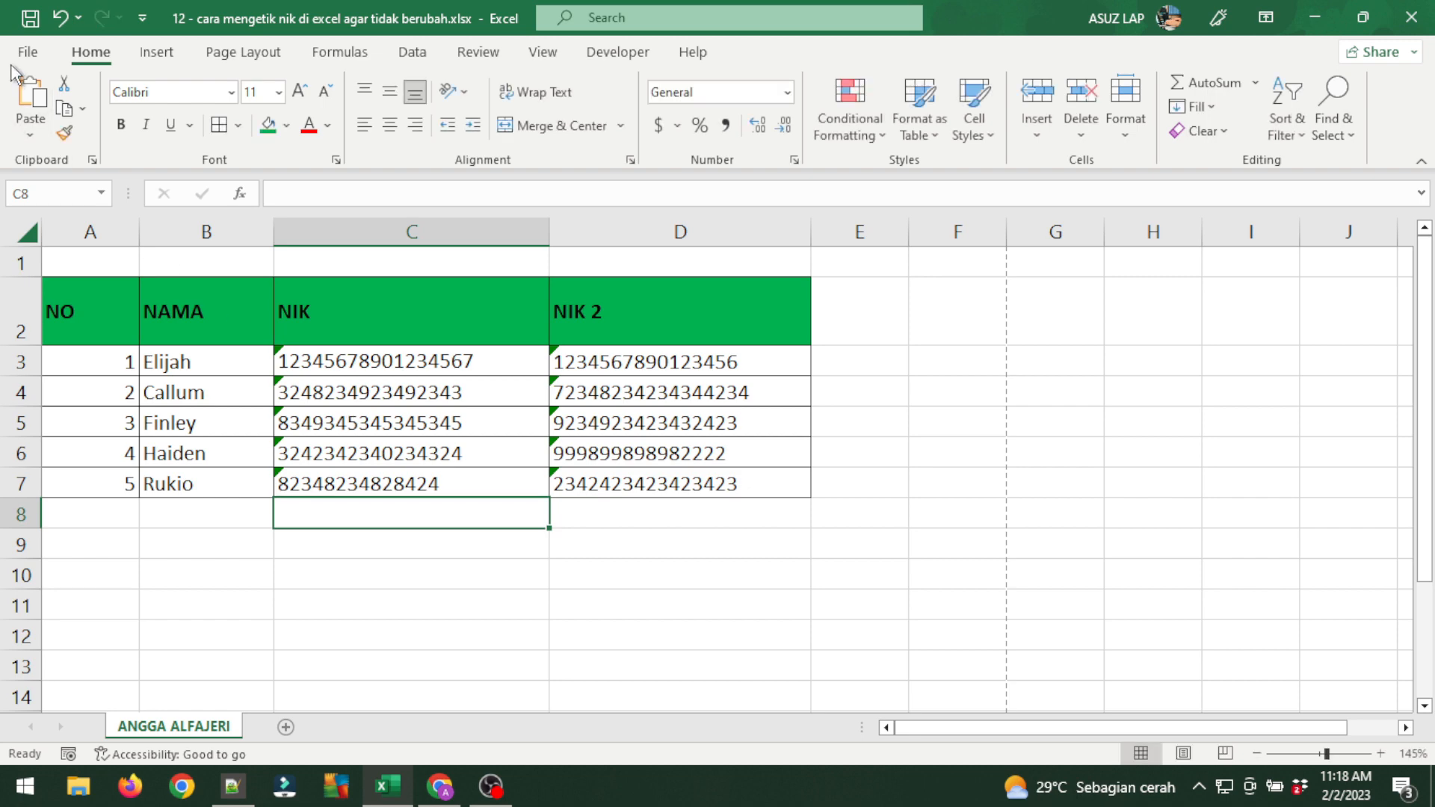
Check how both NIK columns look in the print preview, and return to the worksheet.
key(ctrl+p)
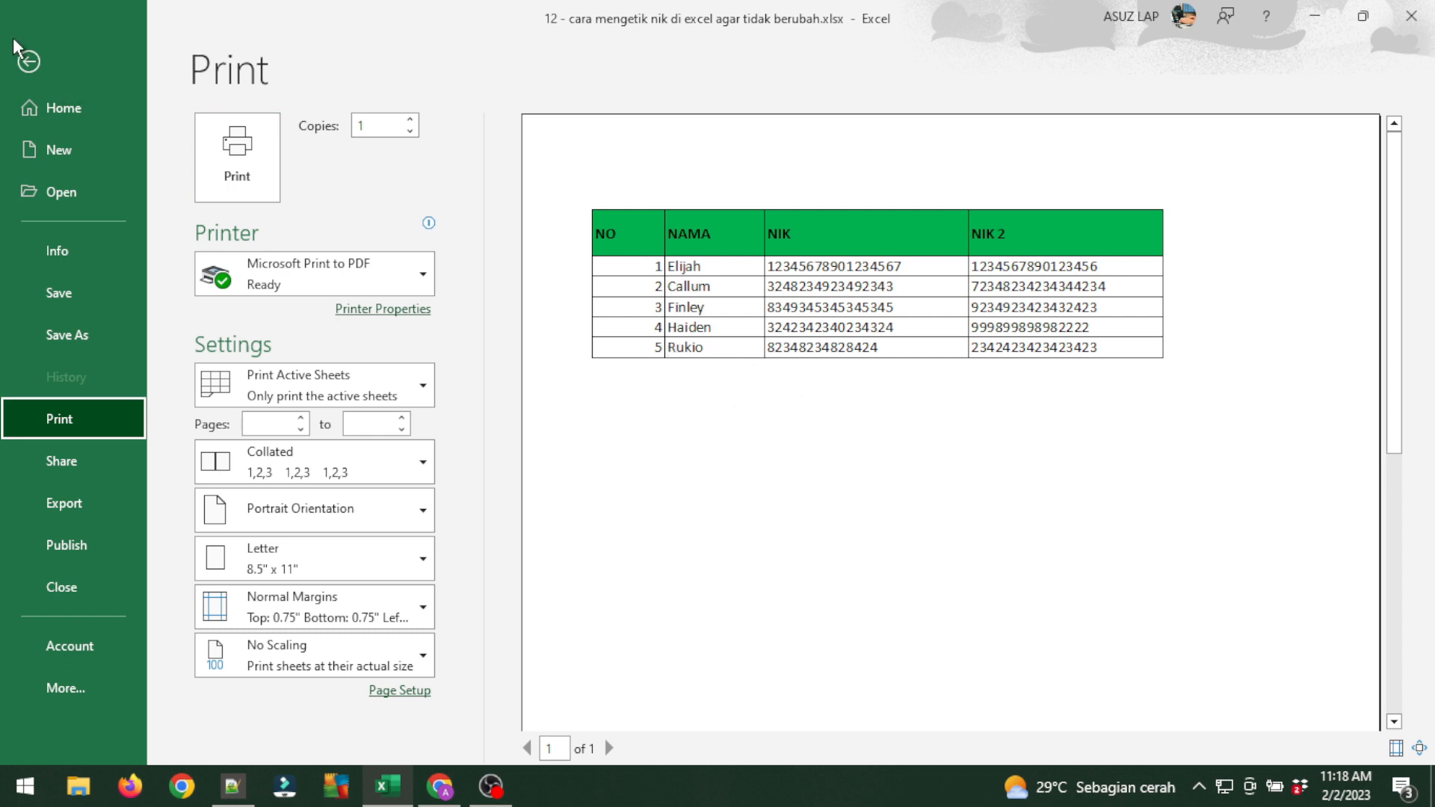
click(26, 63)
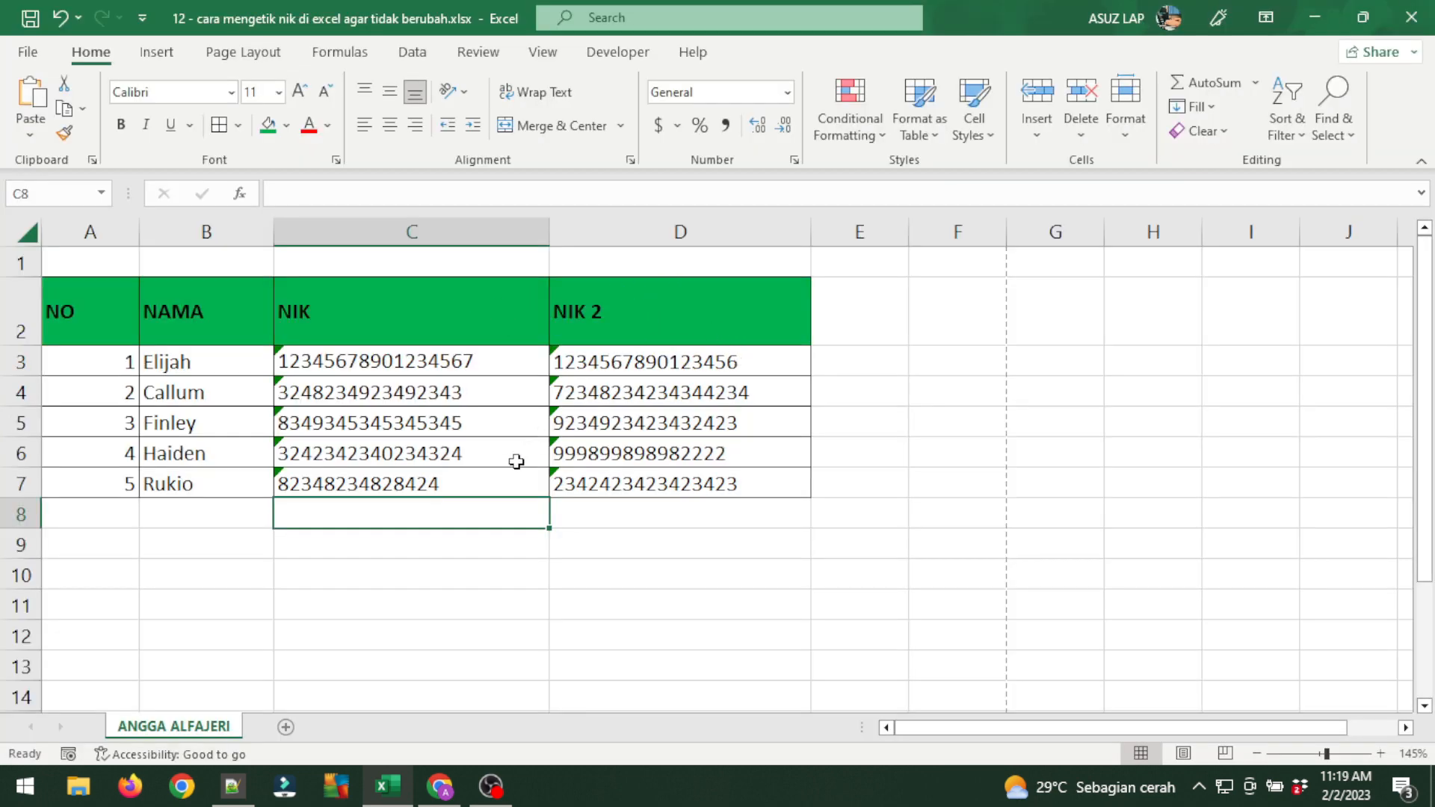
Append 345 to the end of the NIK in C7 and 45 to the NIKs in C4, C5 and C6.
double_click(468, 485)
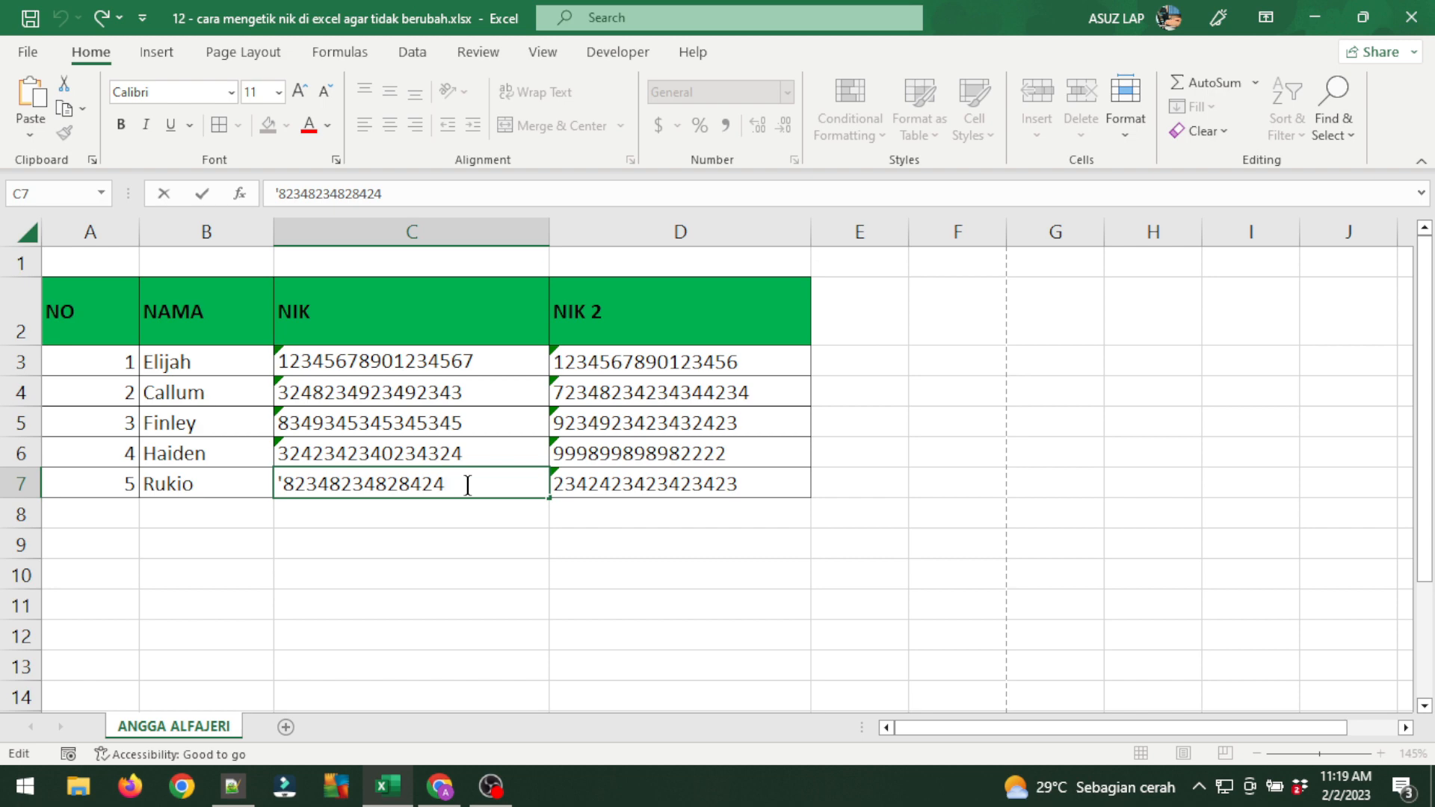
text(345)
double_click(477, 399)
text(45)
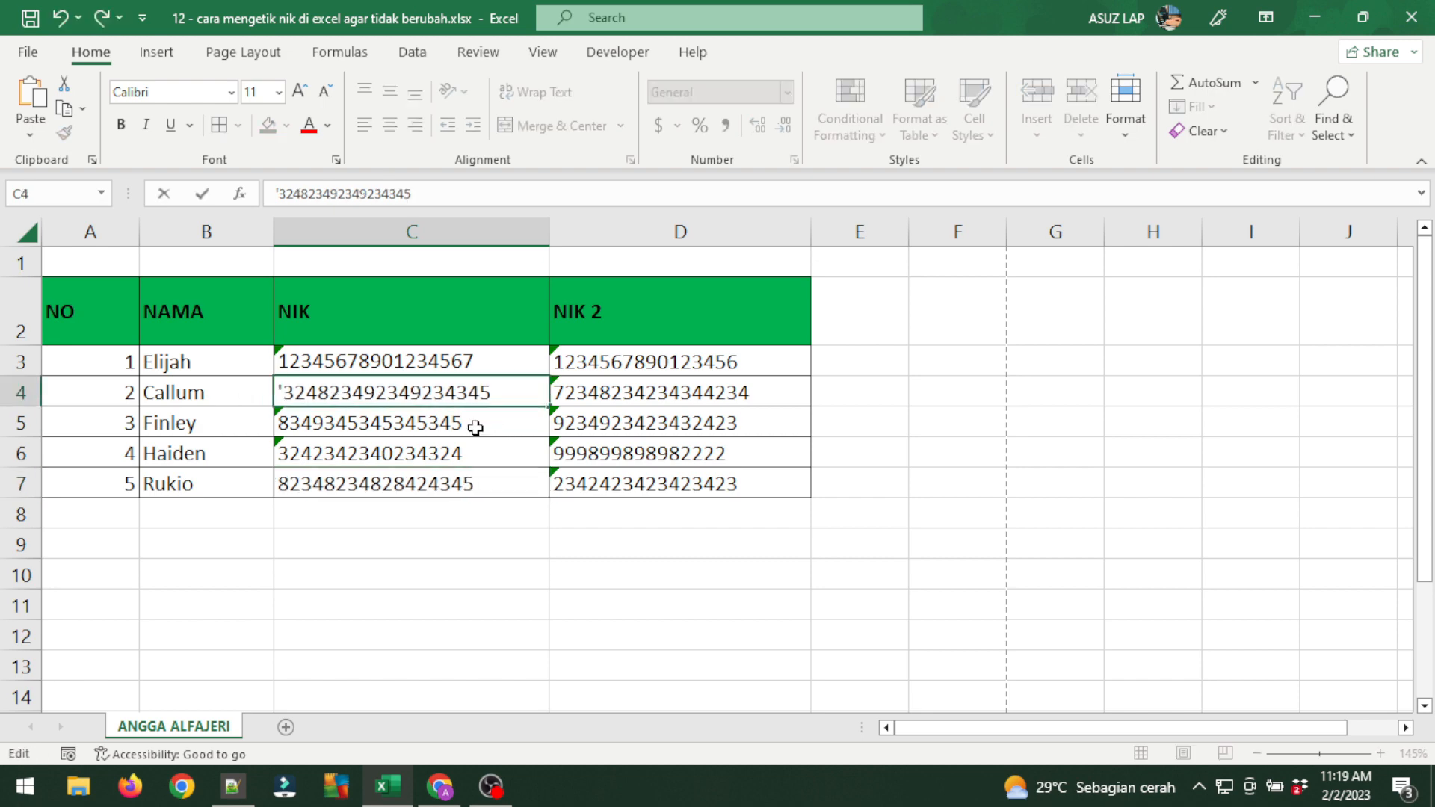
click(474, 425)
double_click(474, 424)
text(45)
double_click(470, 454)
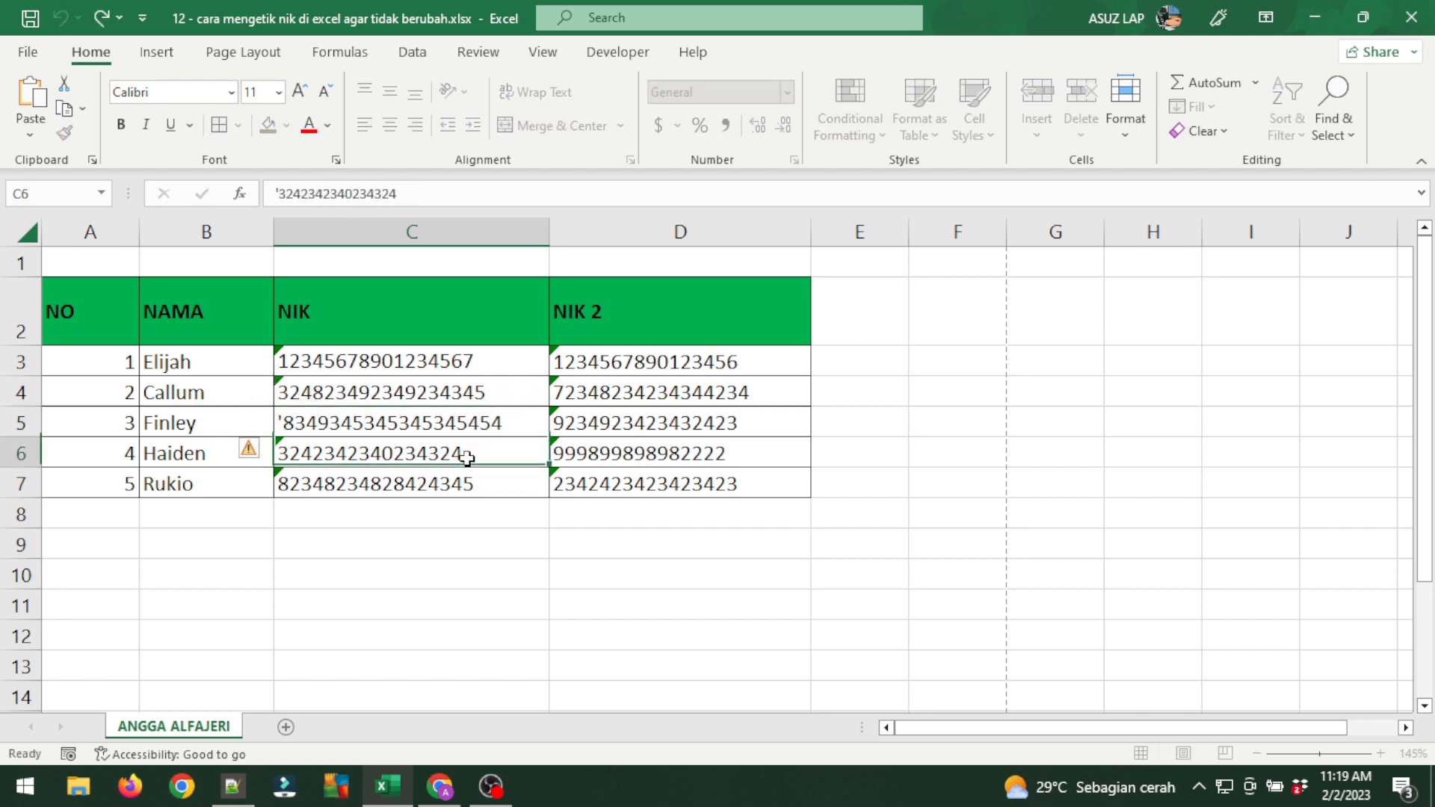
text(45)
click(411, 544)
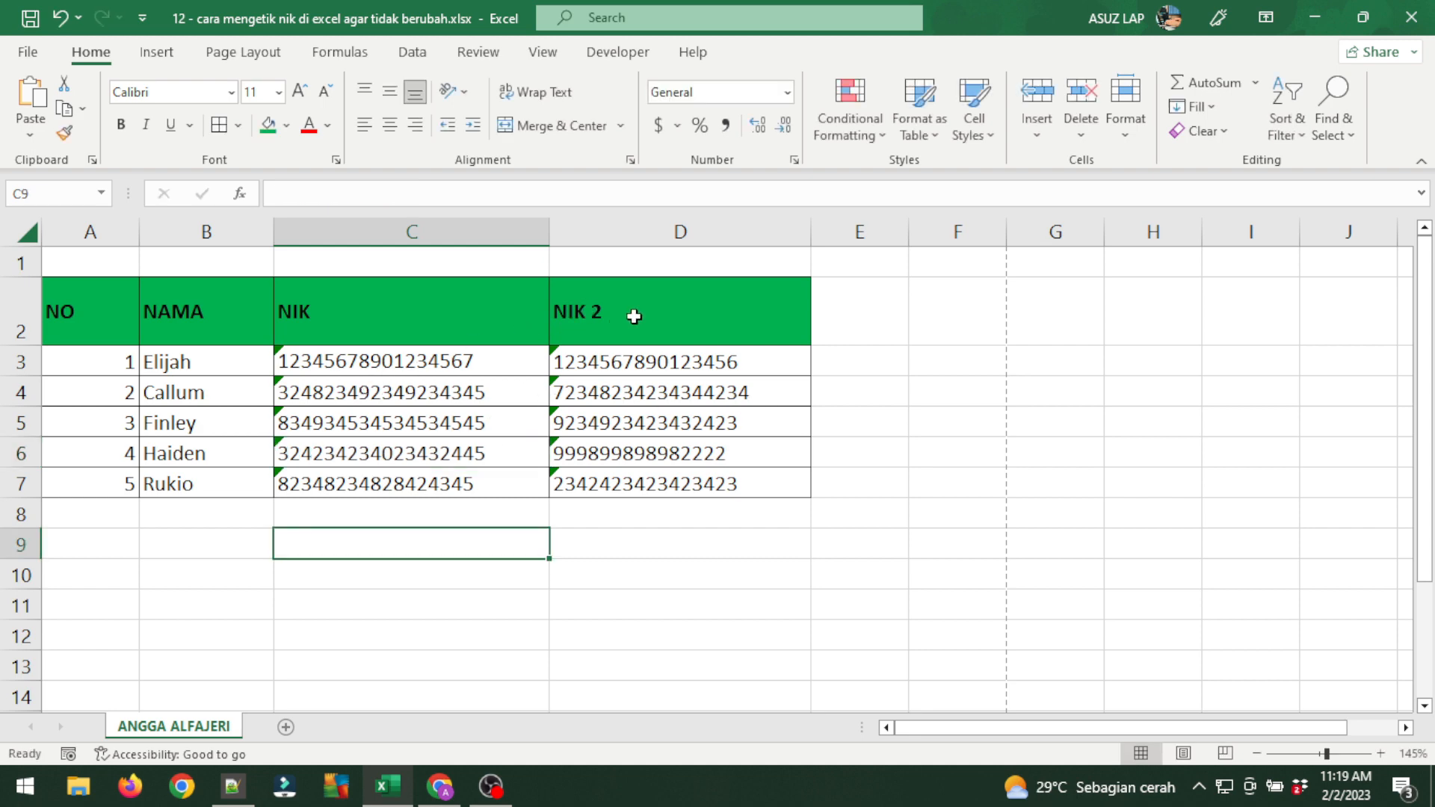
click(666, 224)
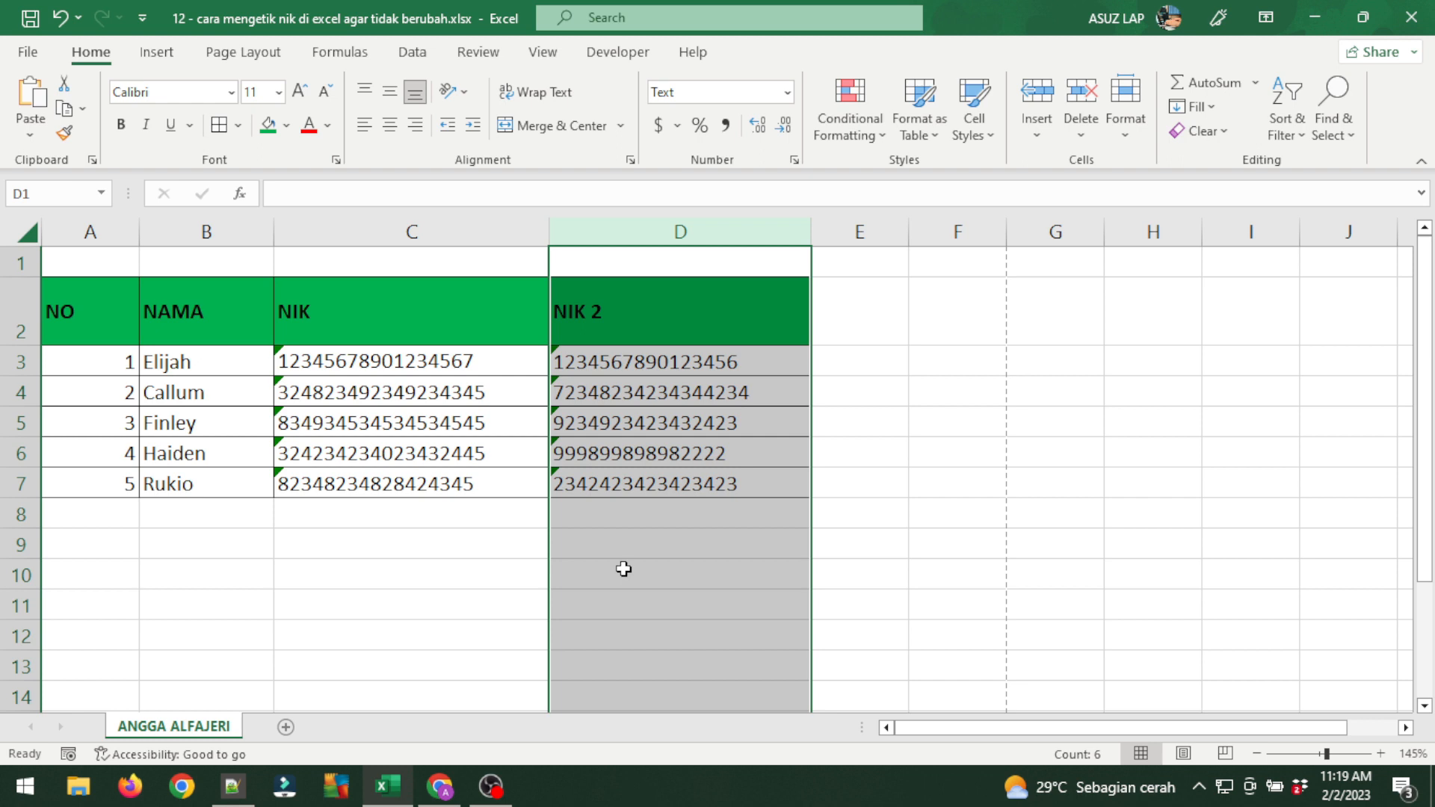
click(411, 564)
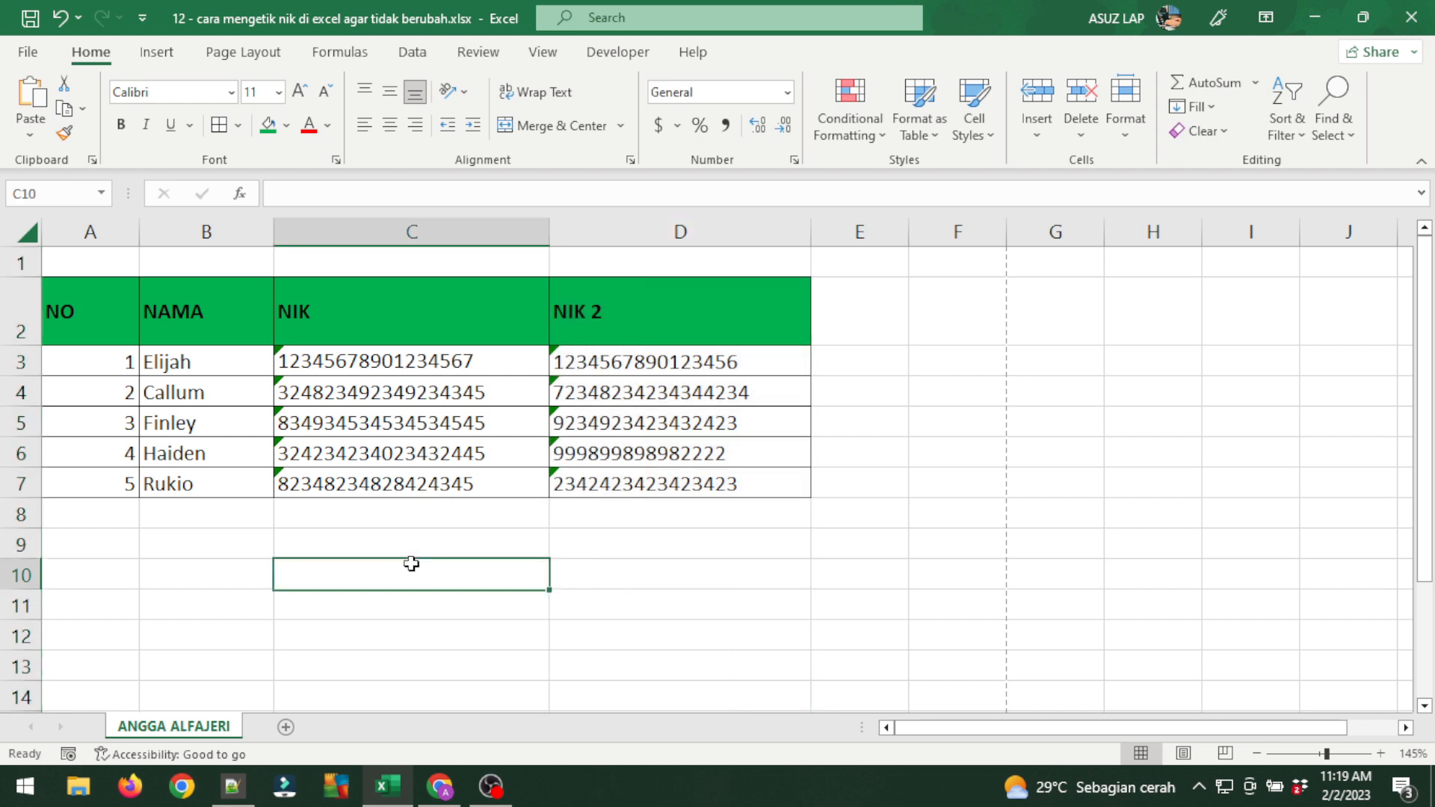